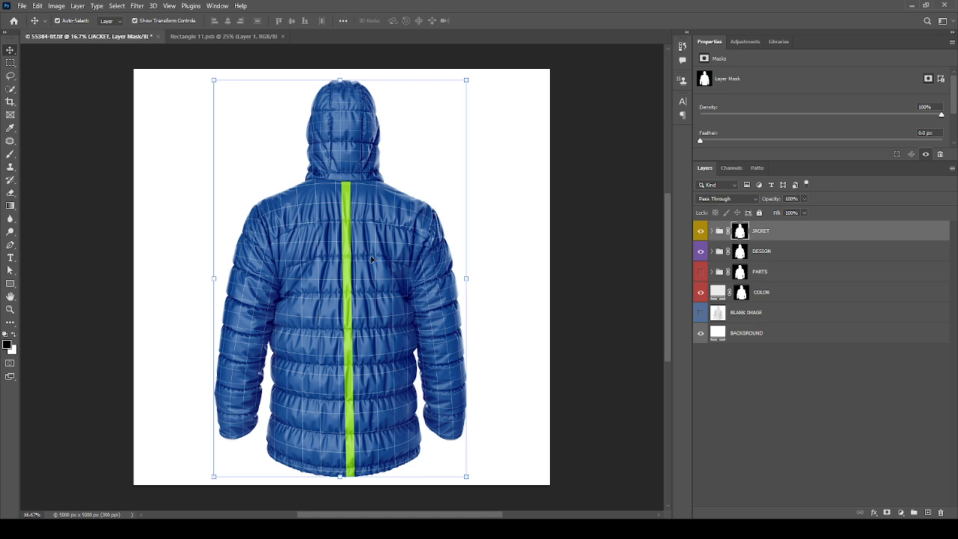
Step: Enlarge the canvas around the jacket to about 5450 x 5668 px with the Crop tool
scroll(390, 244, down, 2)
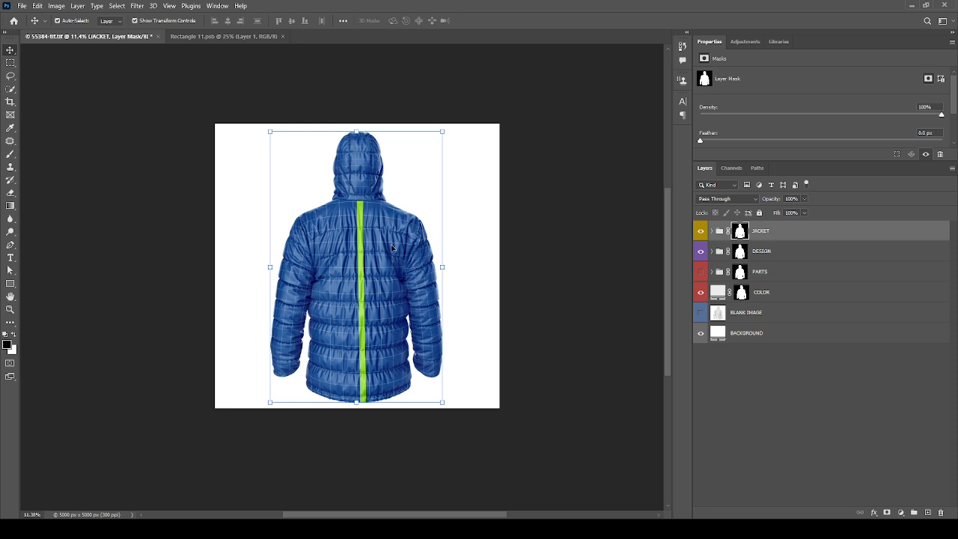
scroll(392, 247, up, 2)
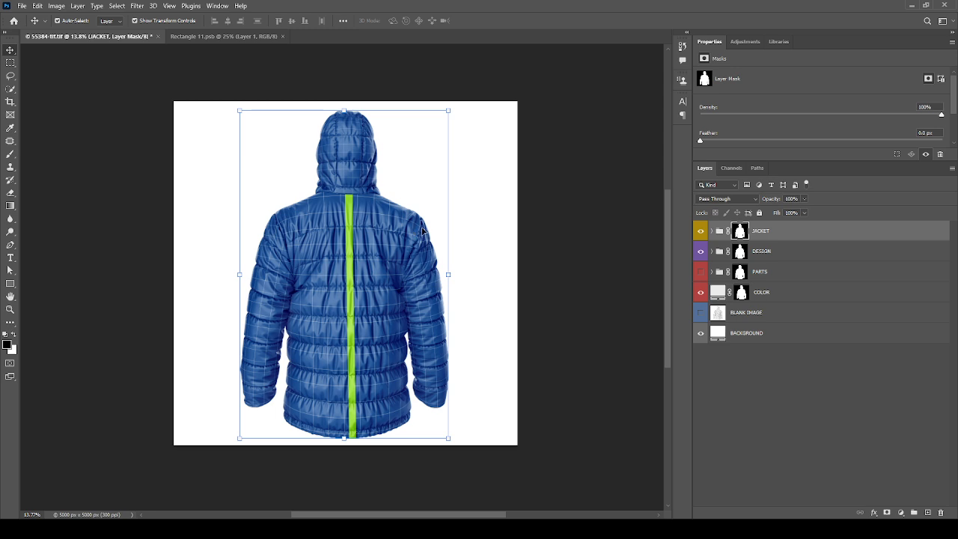
key(c)
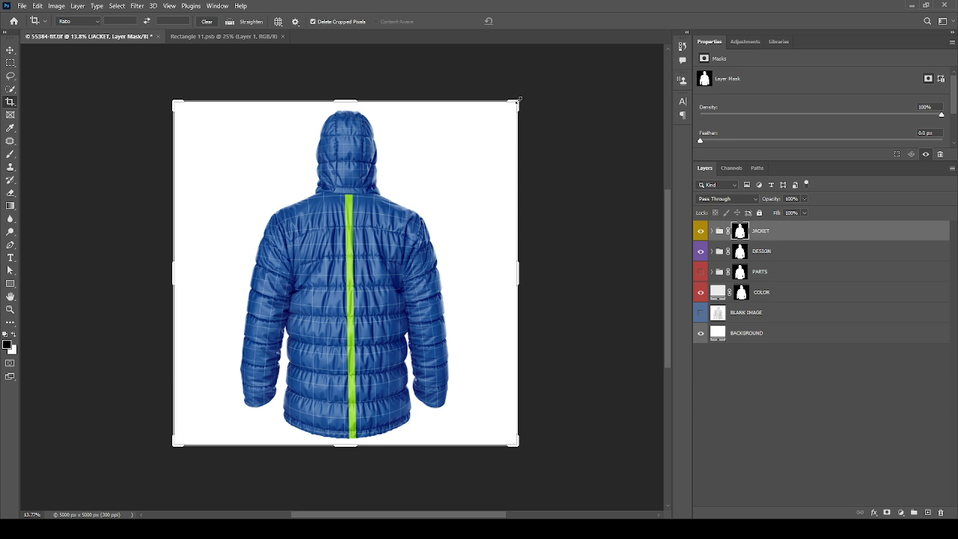
drag(518, 98, 533, 83)
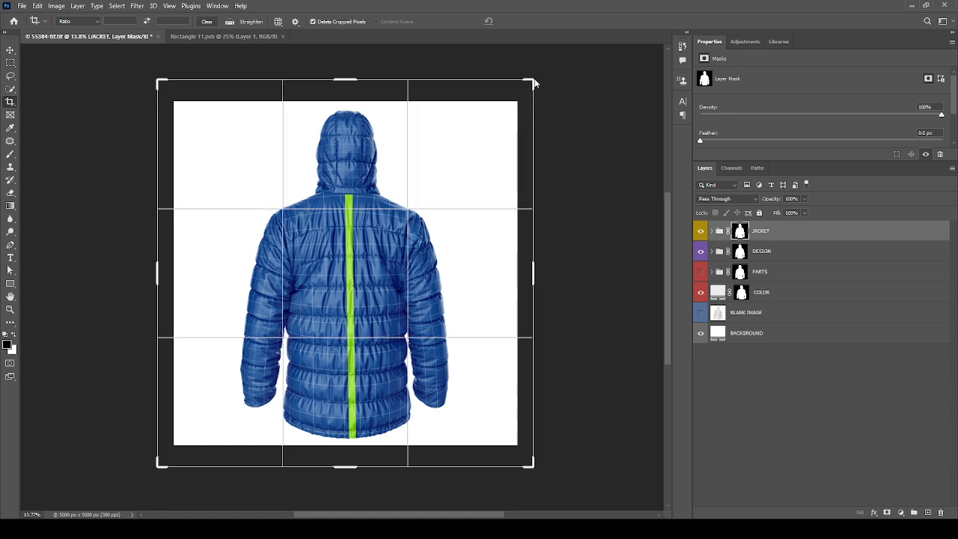
drag(535, 83, 534, 76)
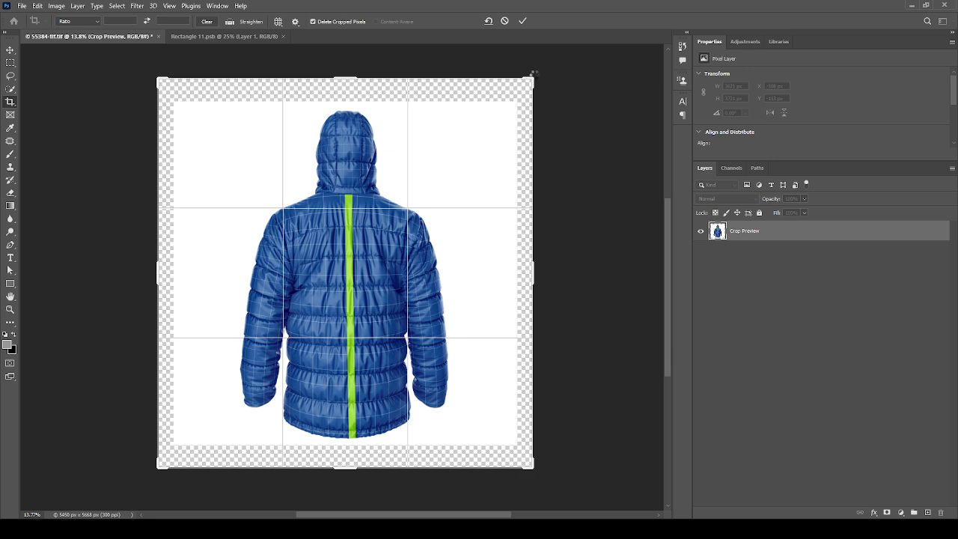
key(Return)
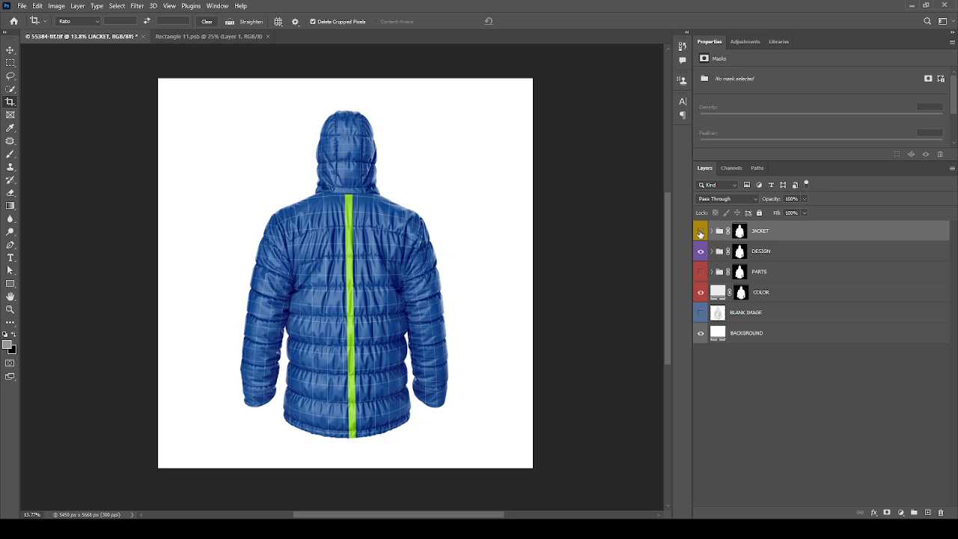
Step: Hide and reshow the JACKET and DESIGN groups one after the other to examine what each contributes
click(701, 232)
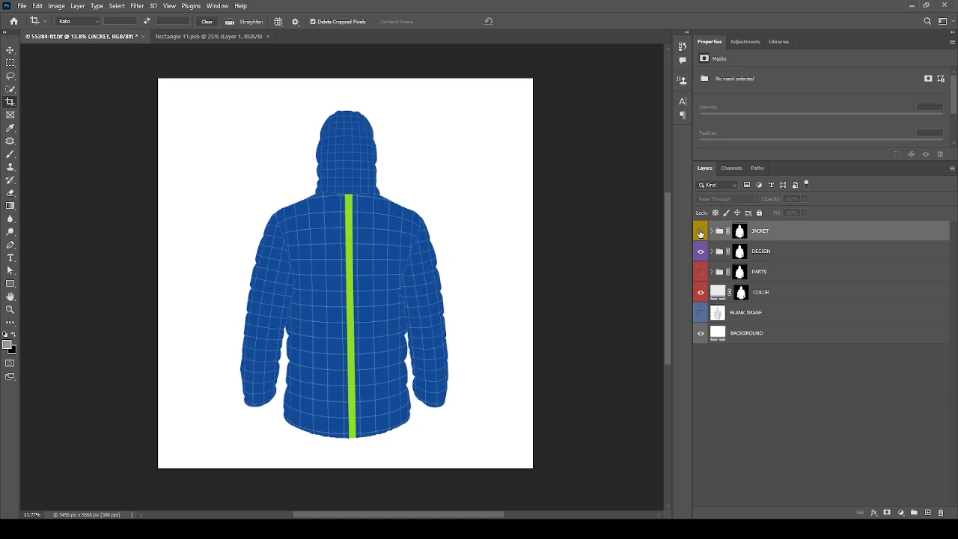
click(701, 232)
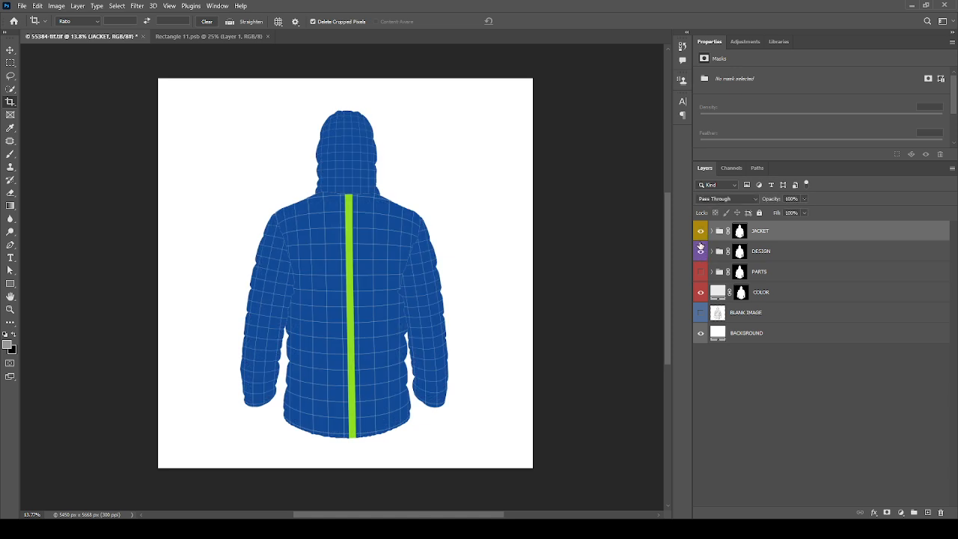
click(792, 255)
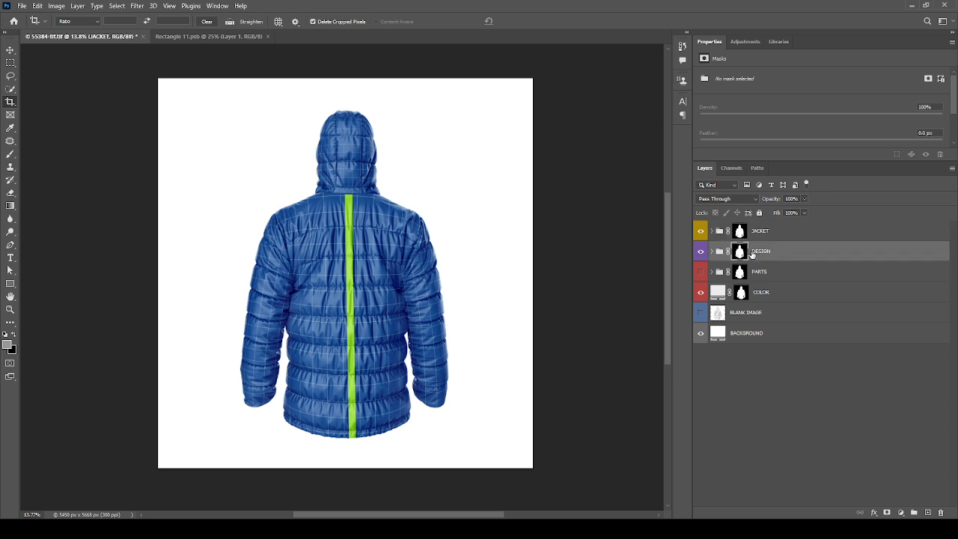
click(701, 253)
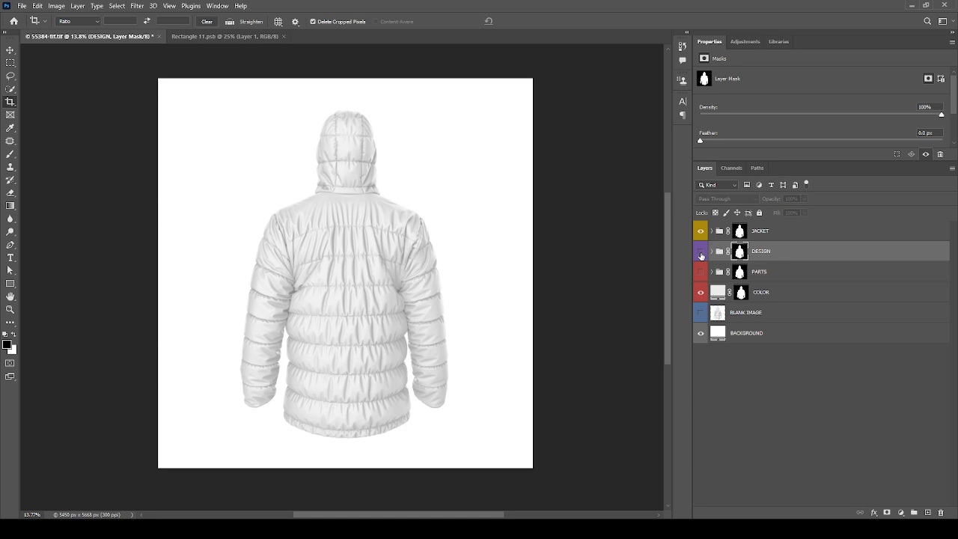
click(701, 253)
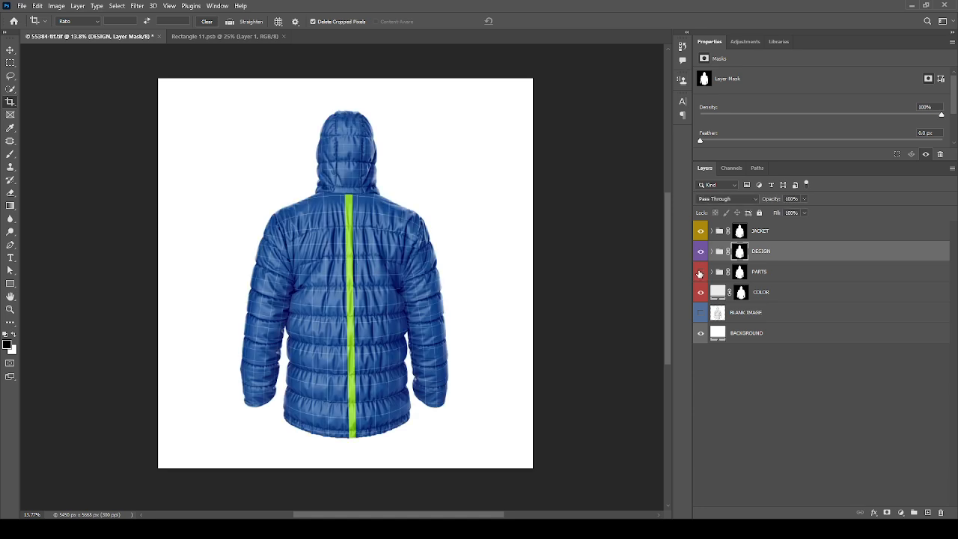
Step: Hide the DESIGN group, then show the PARTS group and expand its layers
click(701, 253)
click(702, 272)
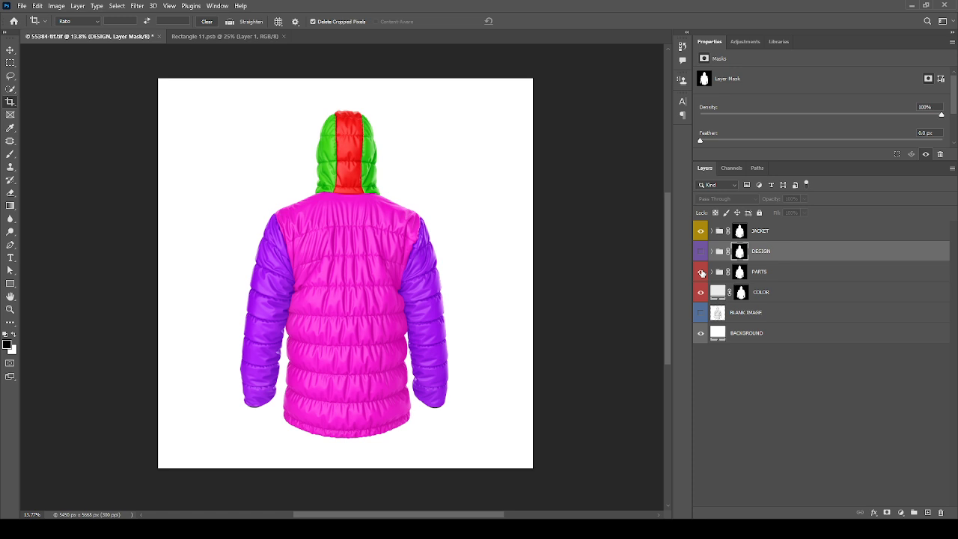
click(711, 271)
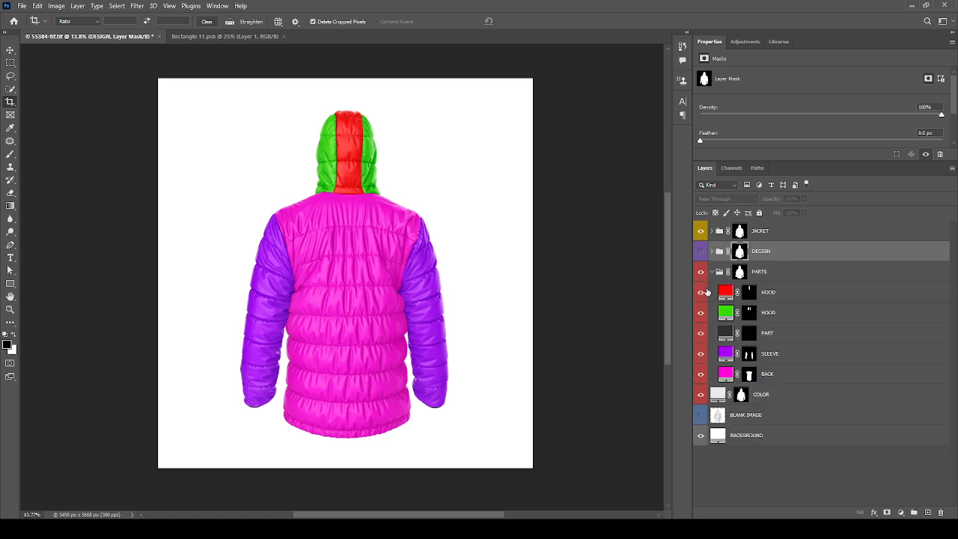
Step: Change the fill colour of the red HOOD layer in the PARTS group to bright green
click(723, 293)
key(i)
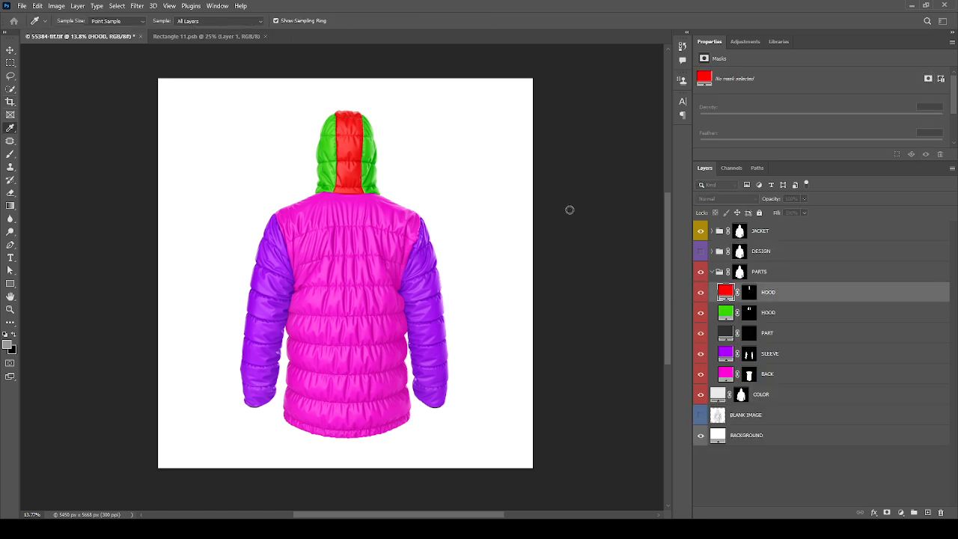
click(569, 209)
click(583, 198)
drag(560, 151, 638, 106)
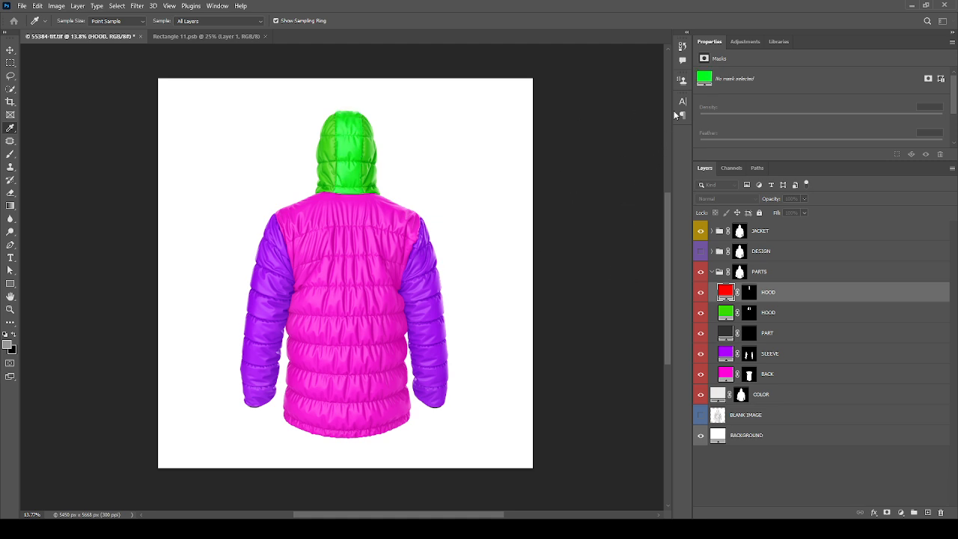
key(c)
Step: Recolour the second HOOD layer and the PART layer with the same bright green
click(727, 313)
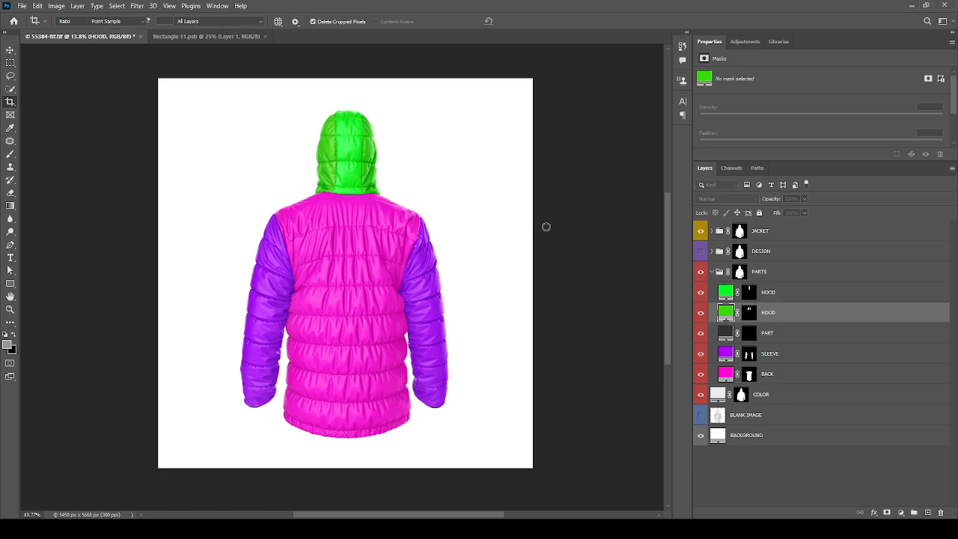
key(i)
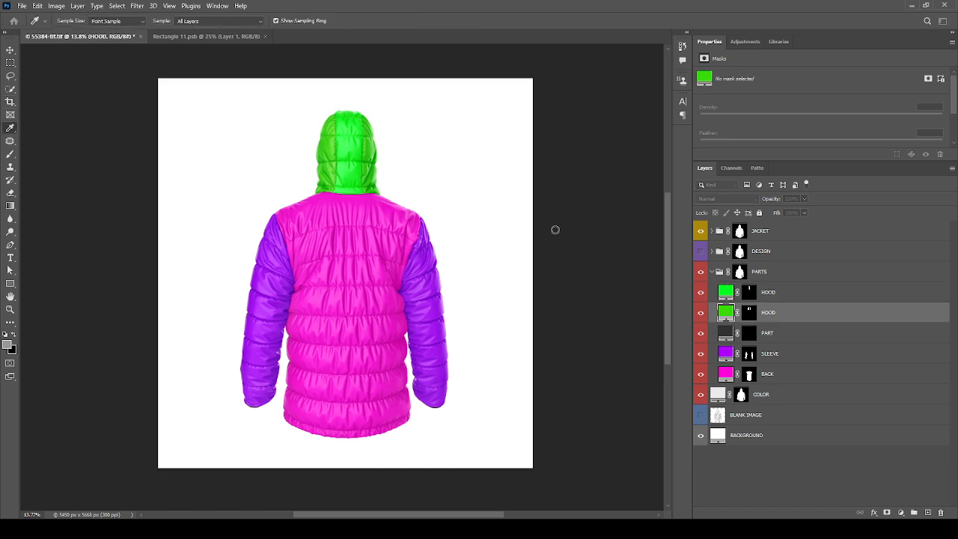
key(c)
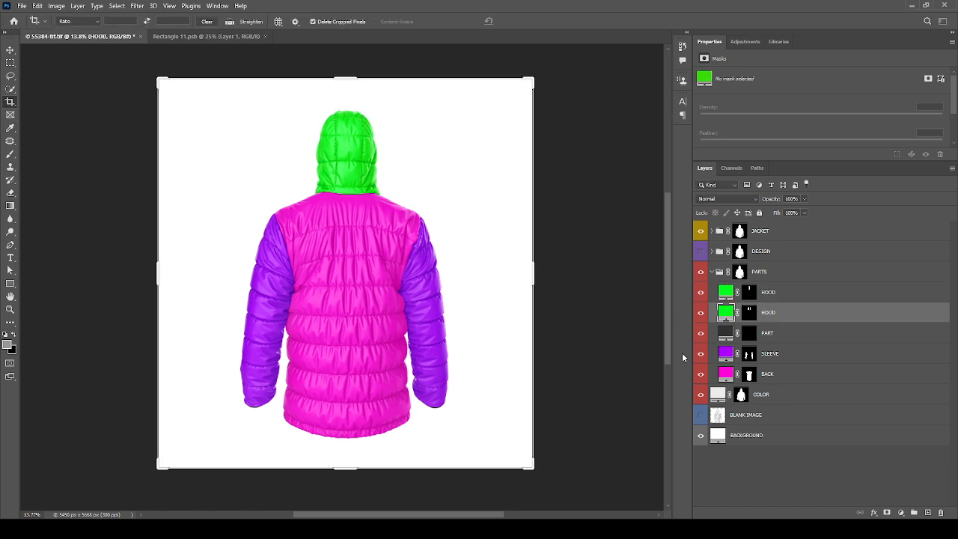
click(722, 335)
key(i)
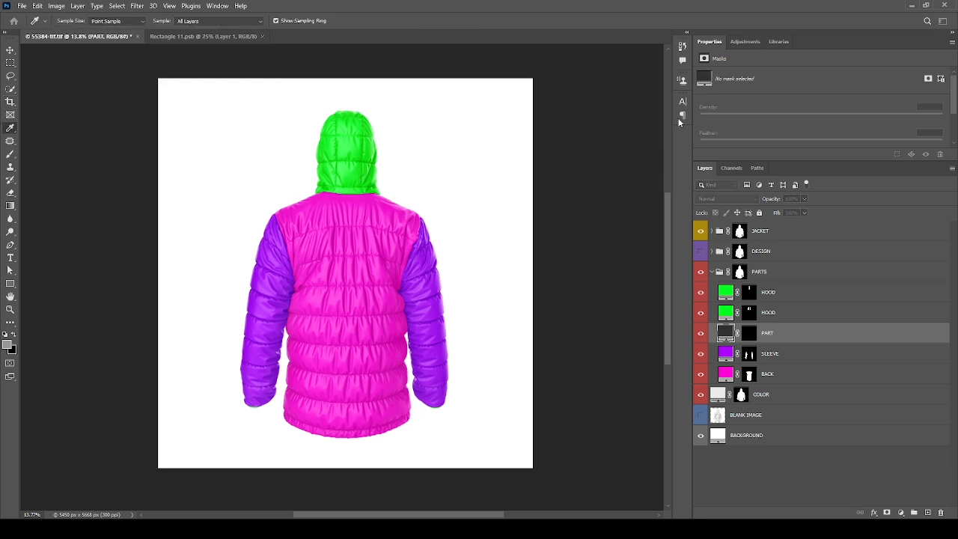
click(678, 118)
Step: Recolour the SLEEVE and BACK fill layers with the same bright green as the hood
double_click(723, 354)
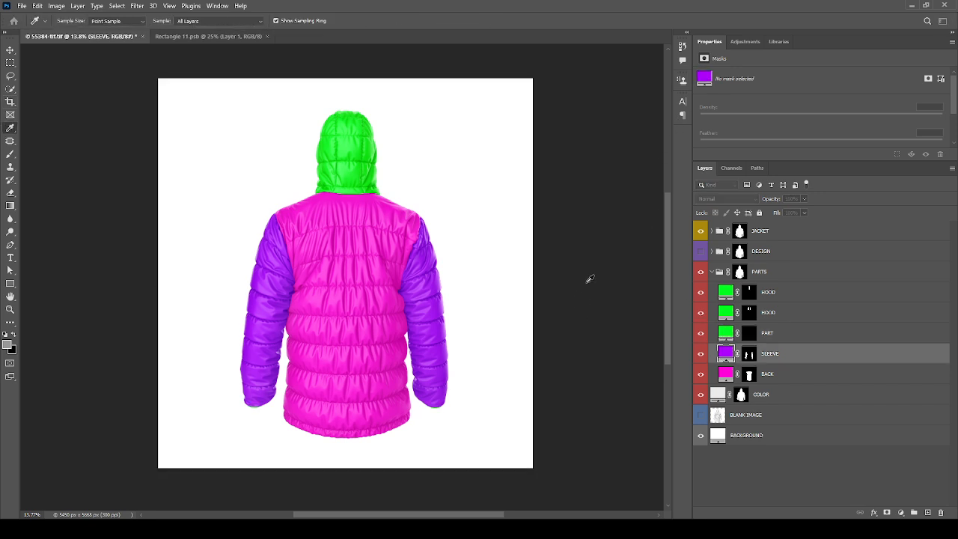
key(ctrl+v)
click(671, 119)
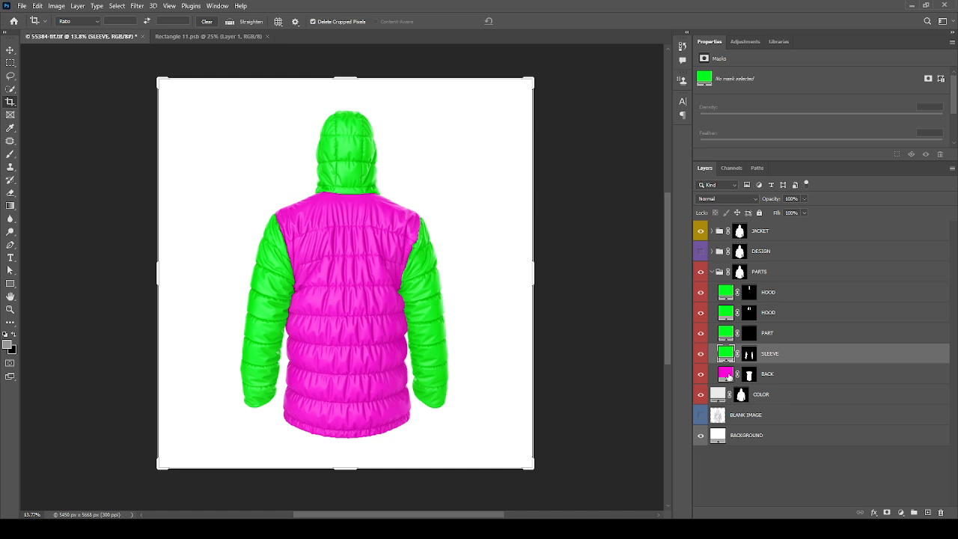
double_click(726, 374)
key(ctrl+v)
click(664, 116)
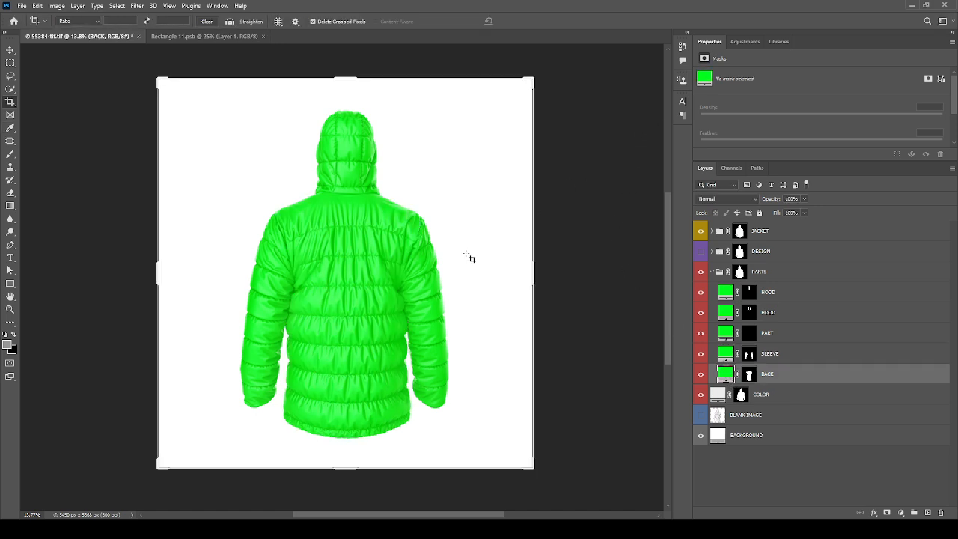
Step: Collapse and hide the PARTS group, then leave the crop frame for the Move tool
click(712, 272)
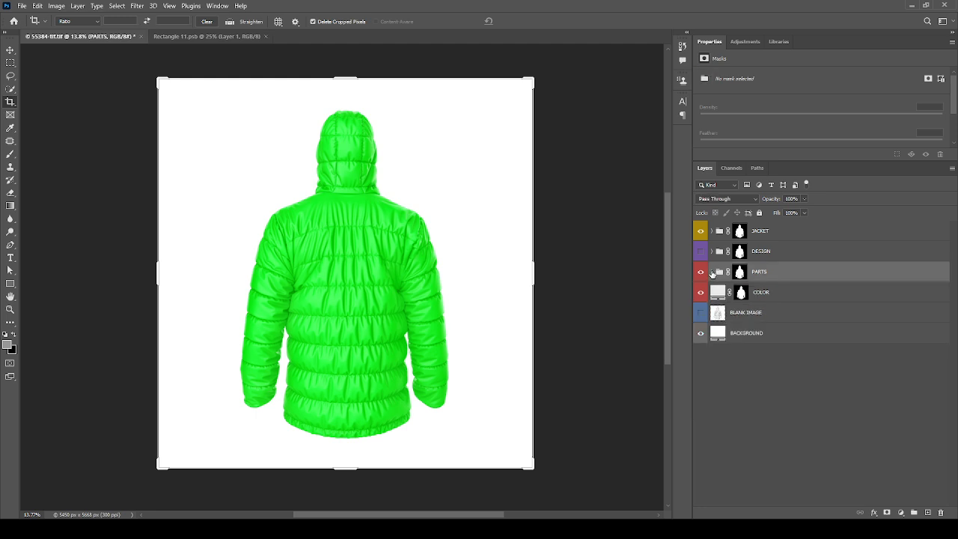
click(701, 271)
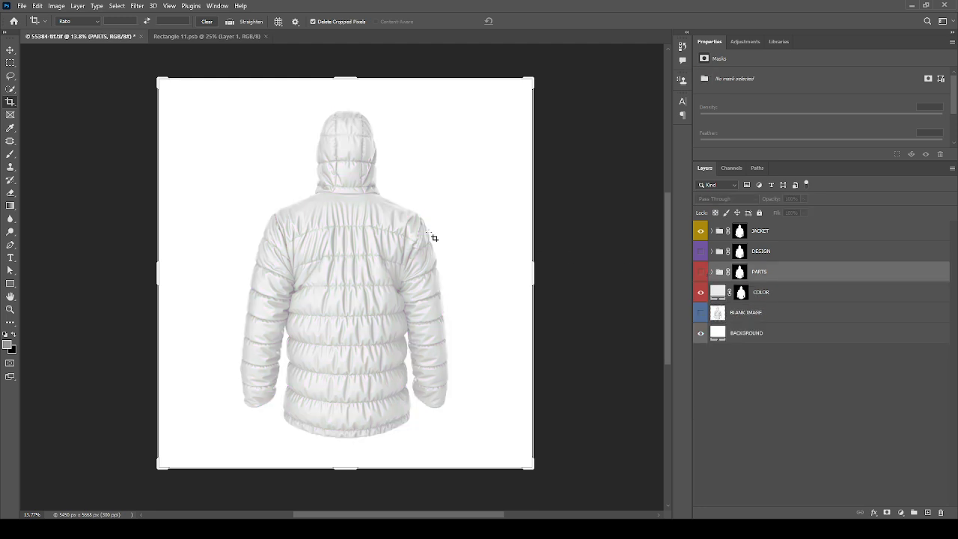
key(Escape)
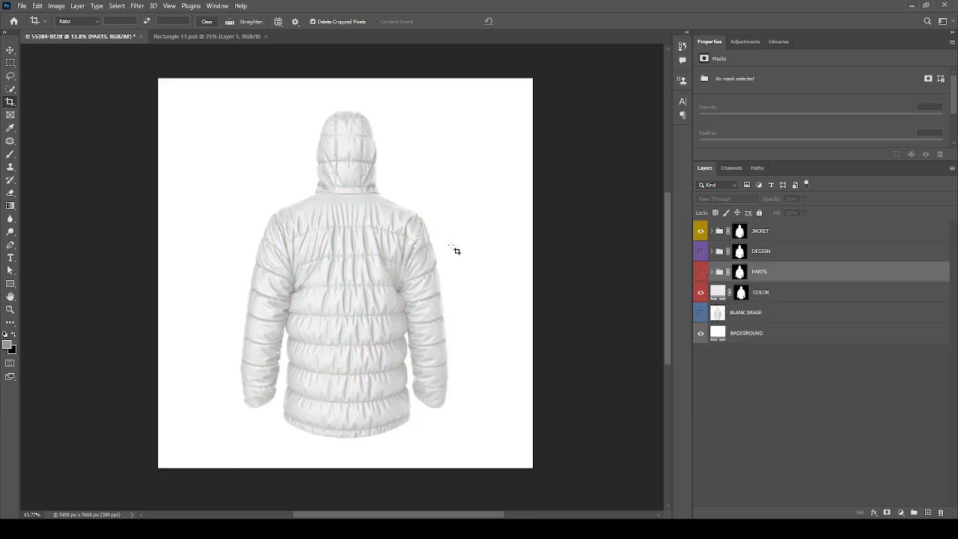
key(v)
scroll(403, 253, up, 1)
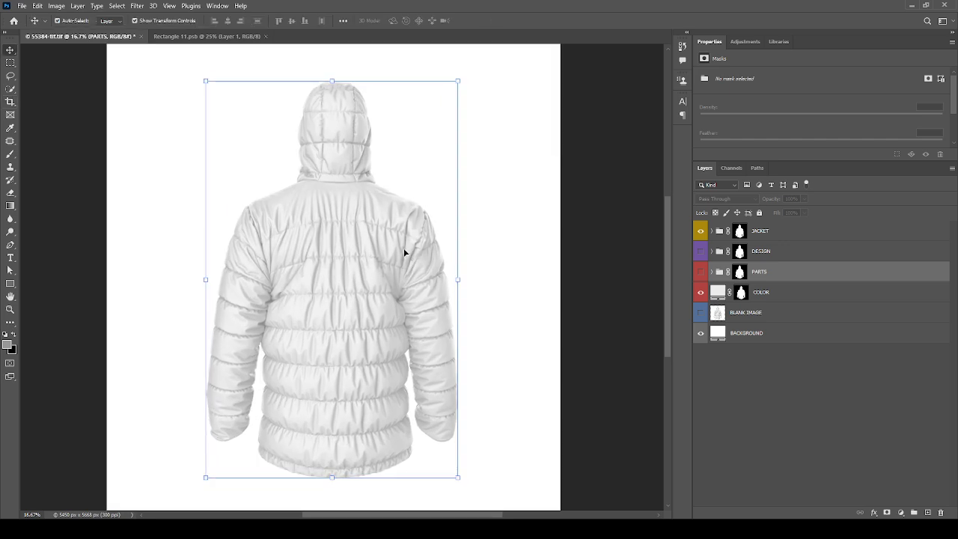
Step: Change the COLOR fill layer of the whole jacket to a medium green
click(774, 293)
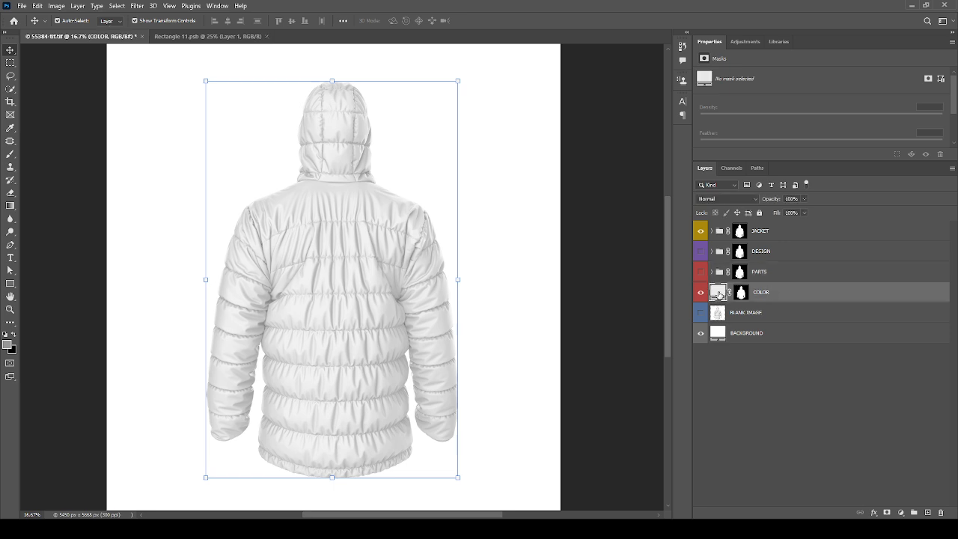
double_click(718, 294)
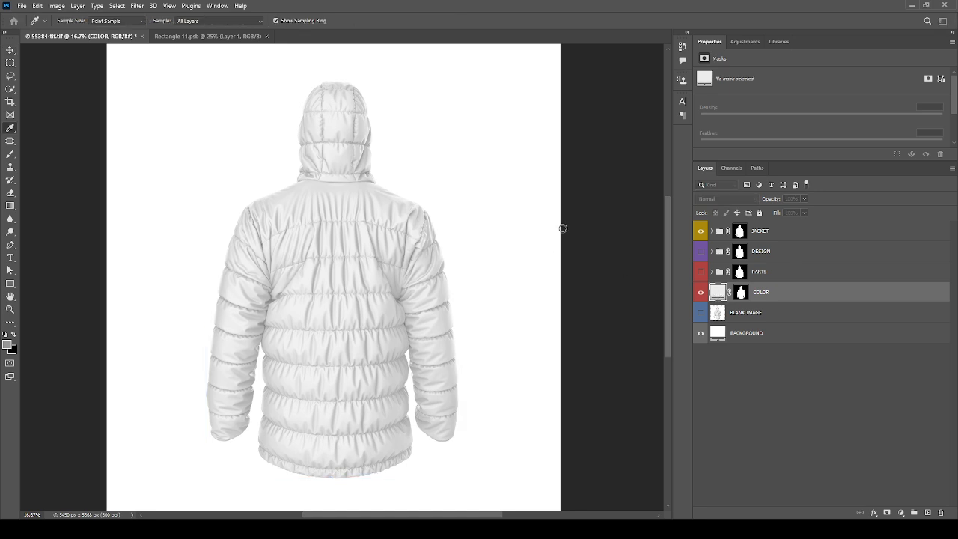
drag(570, 168, 627, 129)
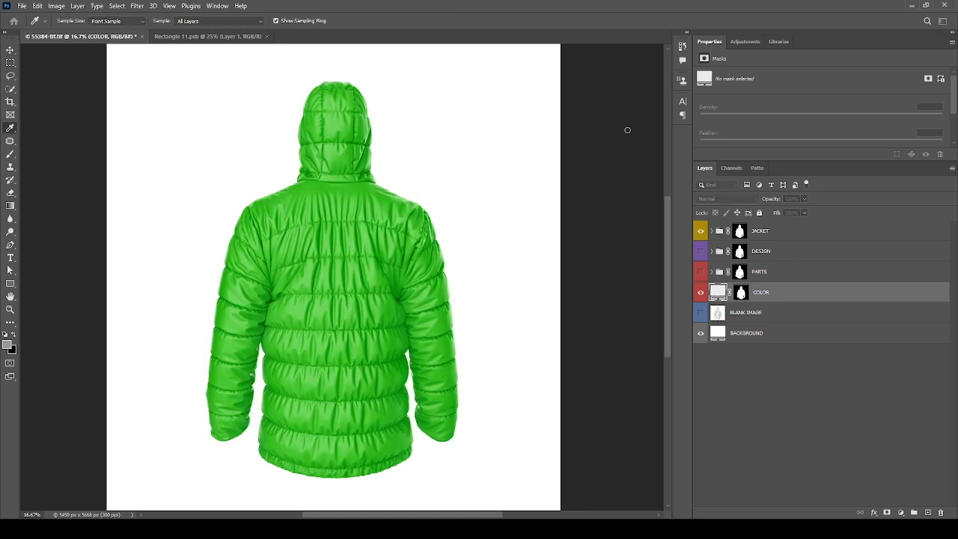
drag(564, 130, 550, 146)
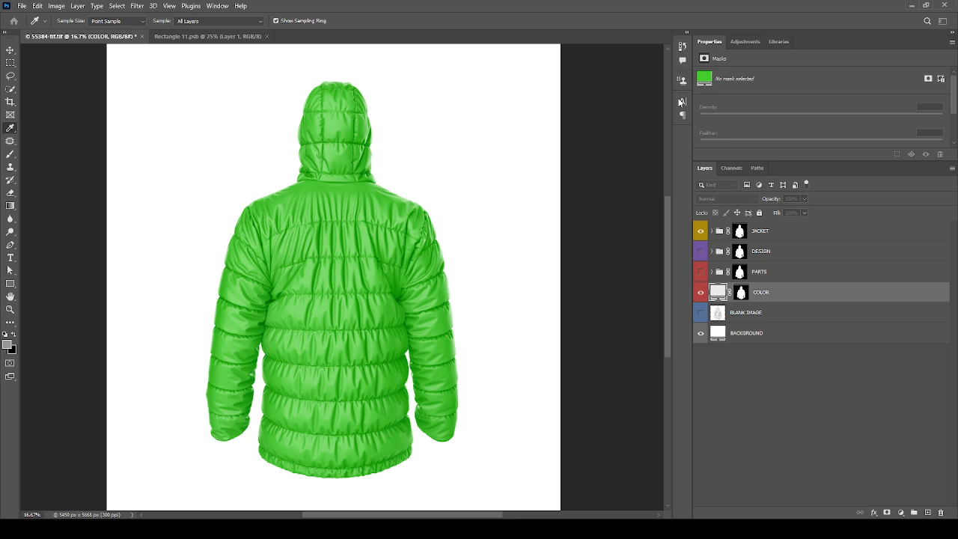
click(680, 117)
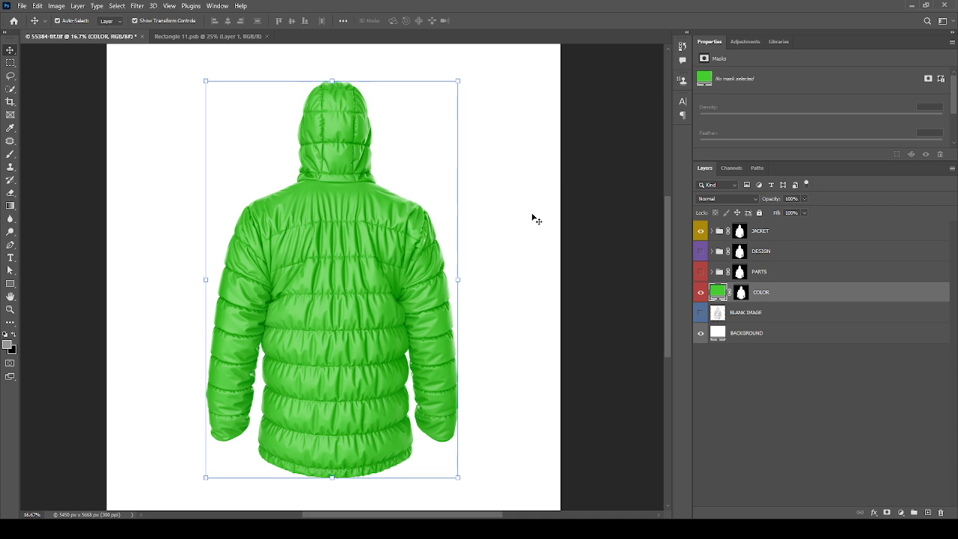
Step: Hide the COLOR layer, then show the DESIGN group and expand its layers
key(ctrl+0)
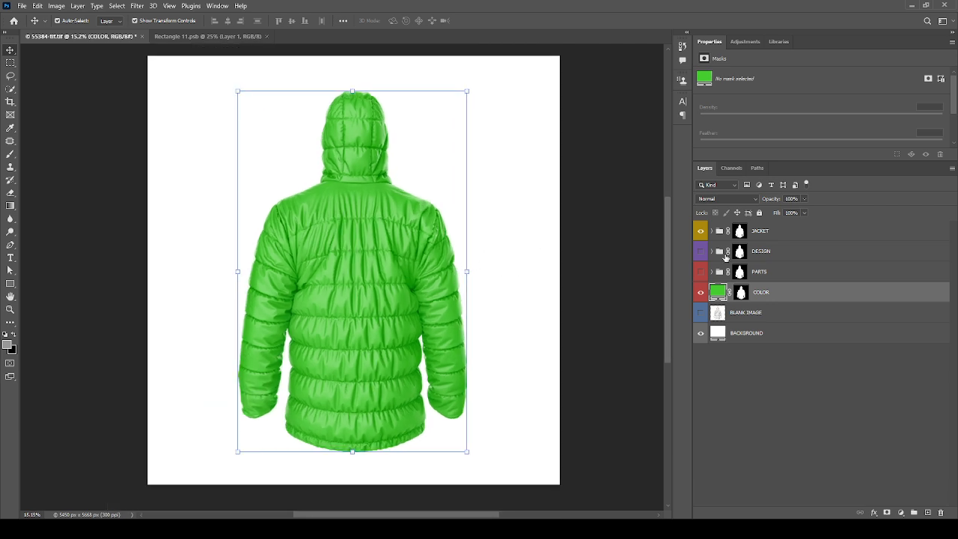
click(699, 293)
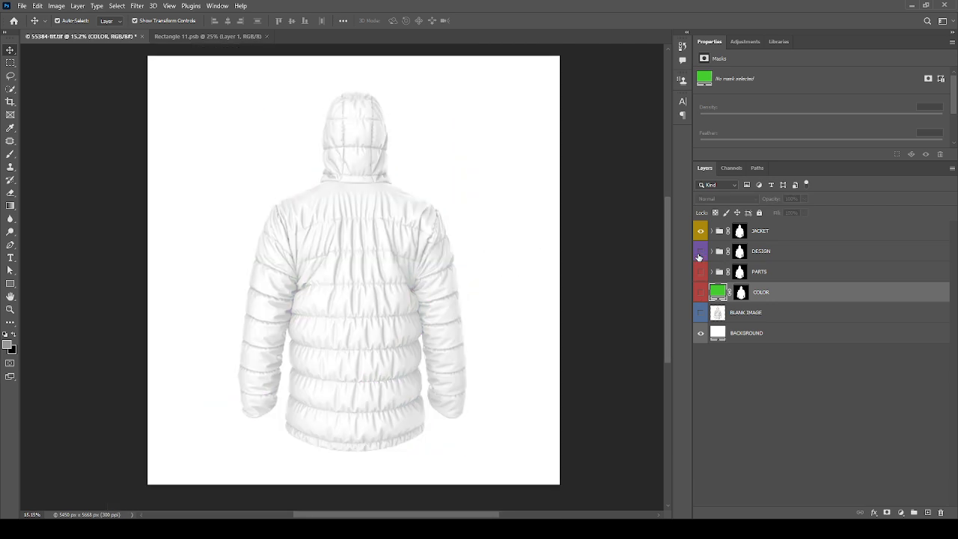
click(700, 252)
click(711, 251)
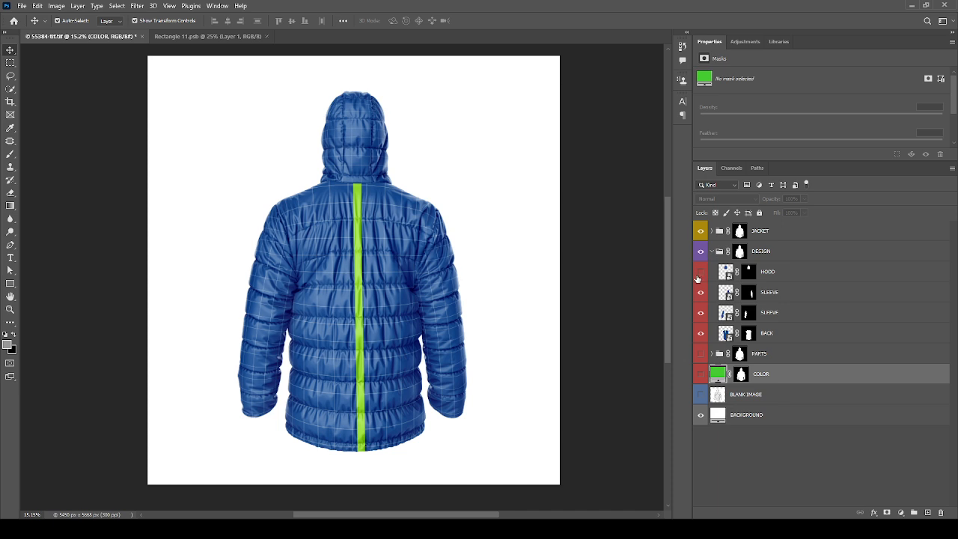
Step: Check the HOOD layer in the DESIGN group by toggling its visibility, then open its smart object contents
click(700, 272)
click(700, 273)
click(765, 273)
double_click(724, 274)
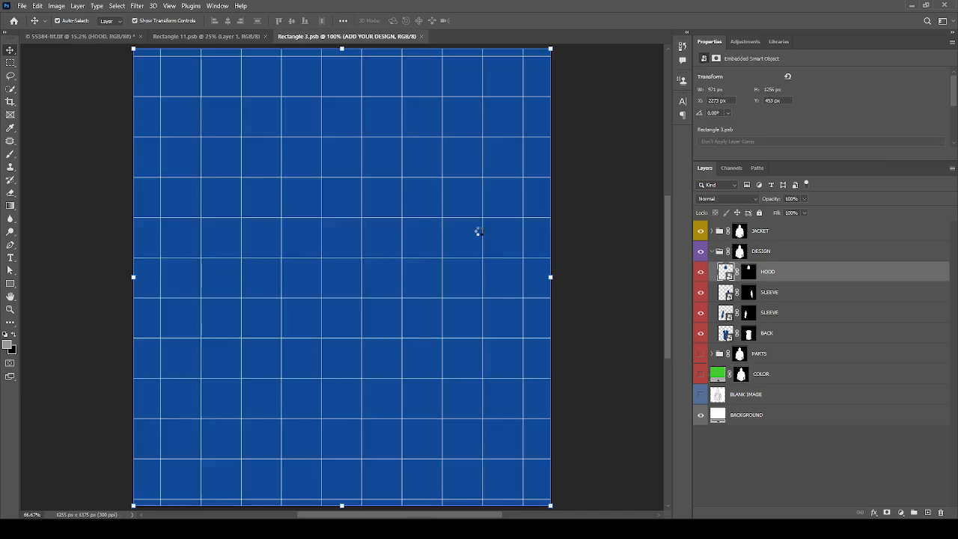
Step: Copy the camouflage layer from Rectangle 11.psb and paste it into the hood document Rectangle 3.psb
click(206, 36)
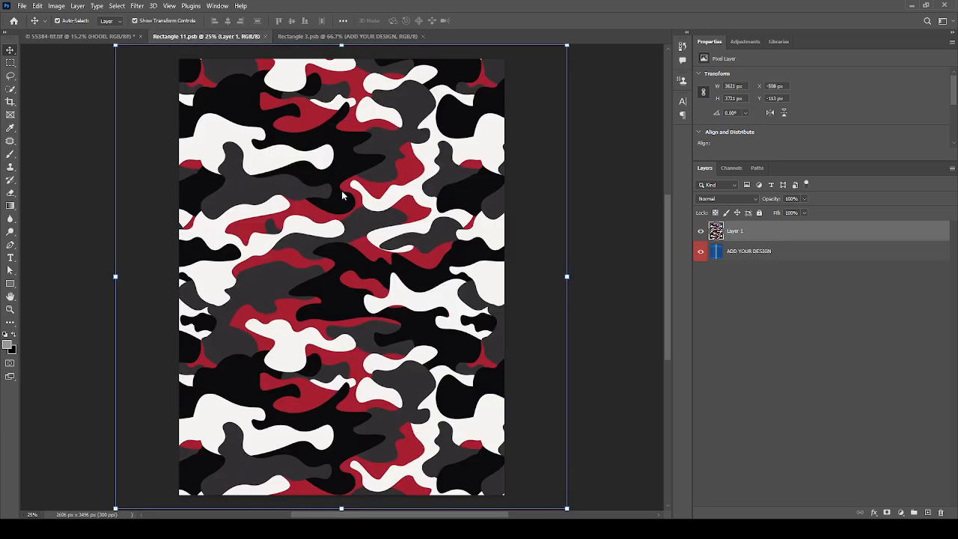
key(ctrl+c)
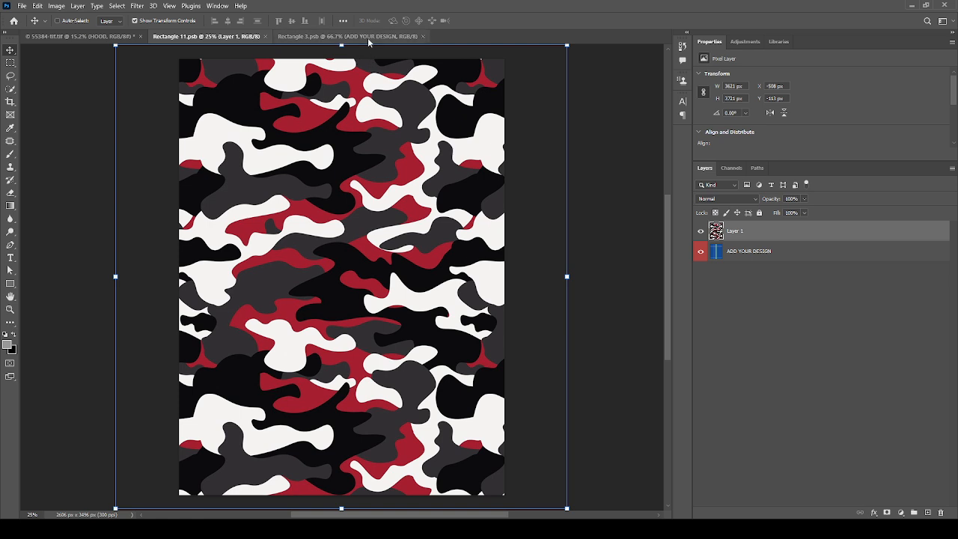
click(369, 38)
key(ctrl+v)
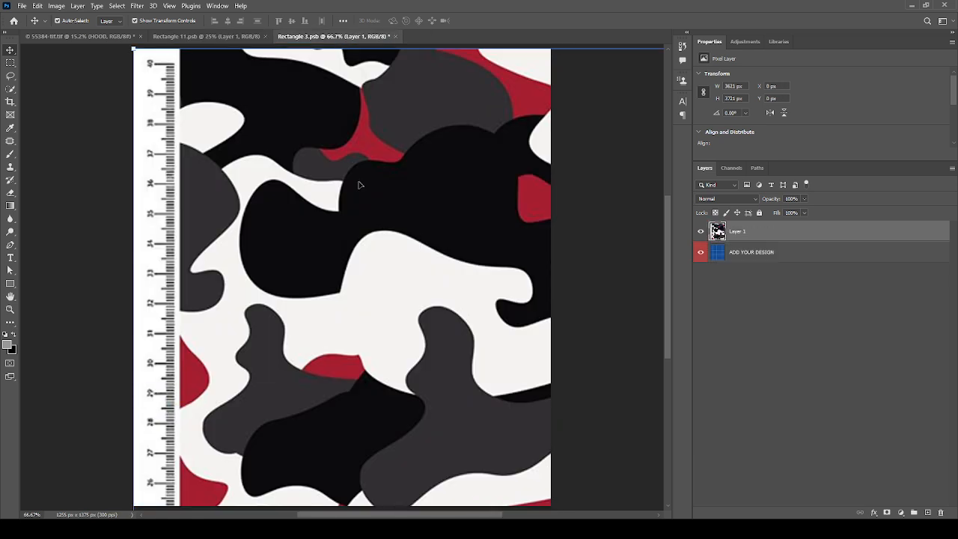
Step: Scale the pasted camouflage to about 2429 × 2496 px and position it to cover the whole hood canvas
scroll(362, 231, down, 3)
drag(364, 246, 189, 225)
key(ctrl+t)
scroll(337, 224, down, 3)
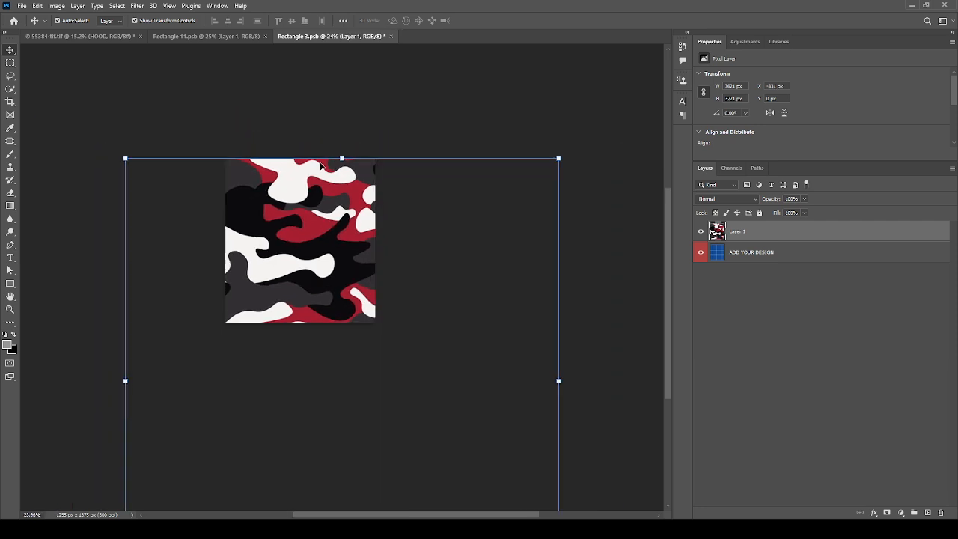
drag(342, 157, 335, 237)
drag(349, 303, 301, 193)
key(Return)
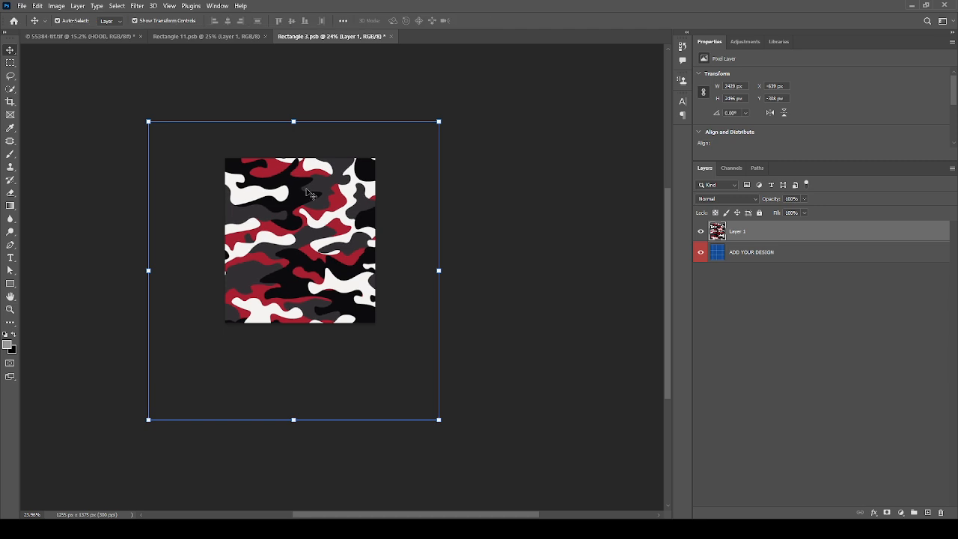
Step: Save the hood design and close both the Rectangle 11.psb and Rectangle 3.psb documents
key(ctrl+s)
click(265, 36)
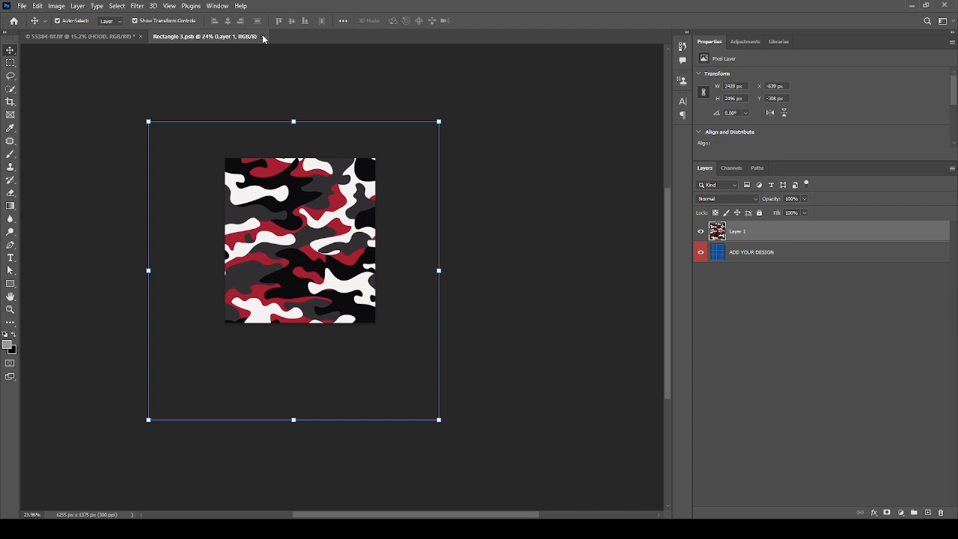
click(262, 37)
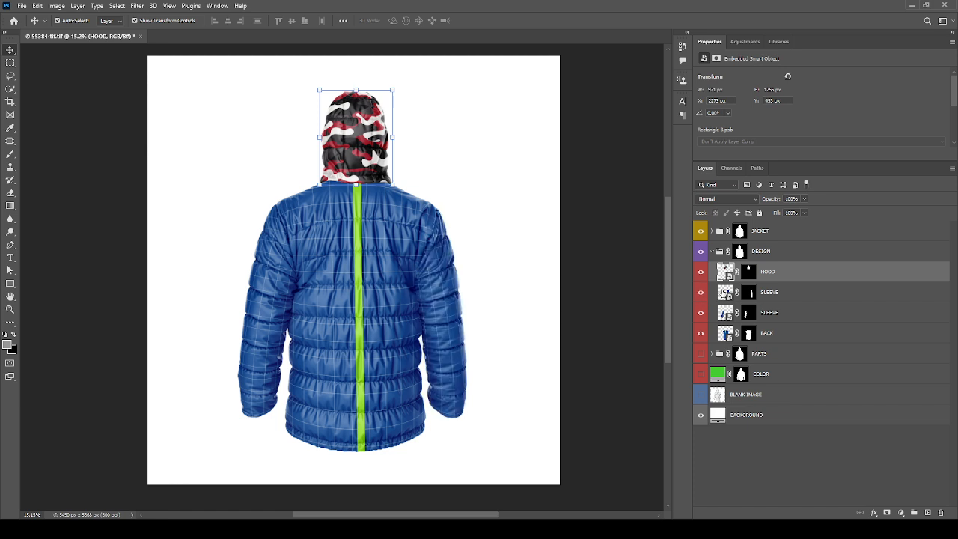
Step: Paste the camouflage pattern over the canvas of the upper SLEEVE layer's smart object, then save it and return to the mockup
double_click(724, 293)
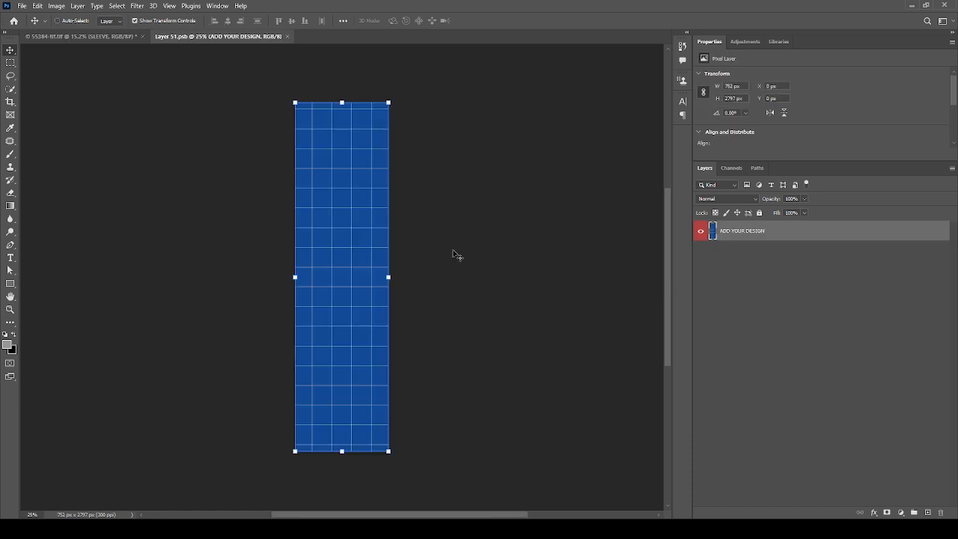
key(ctrl+v)
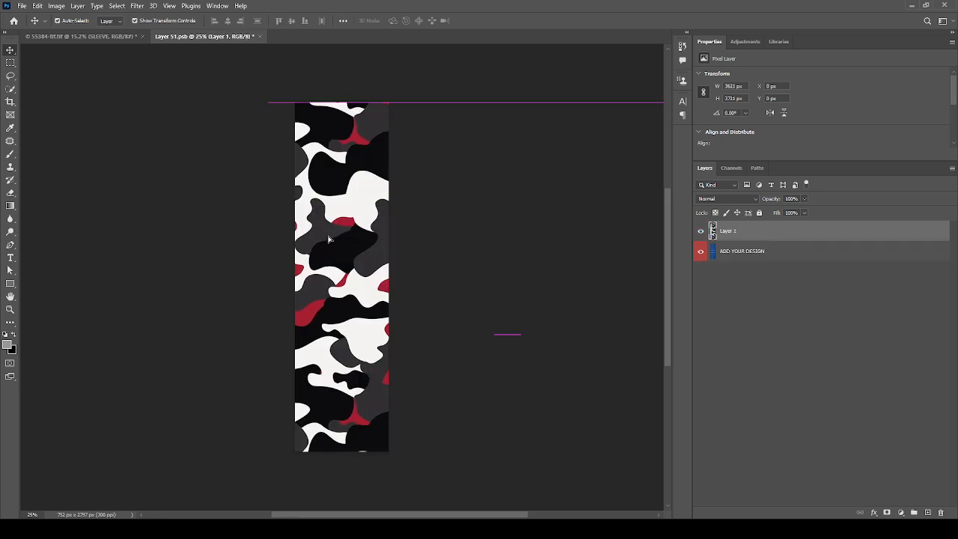
key(ctrl+s)
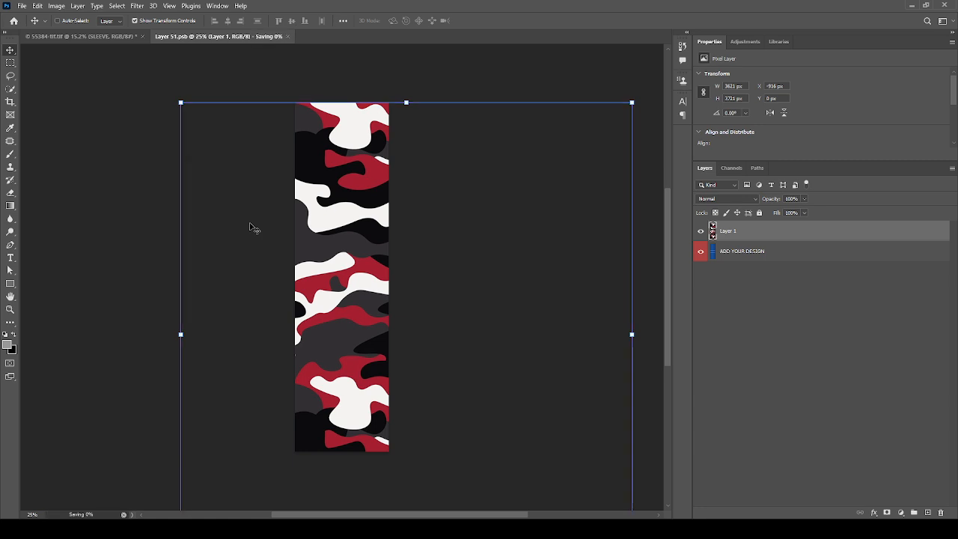
click(123, 39)
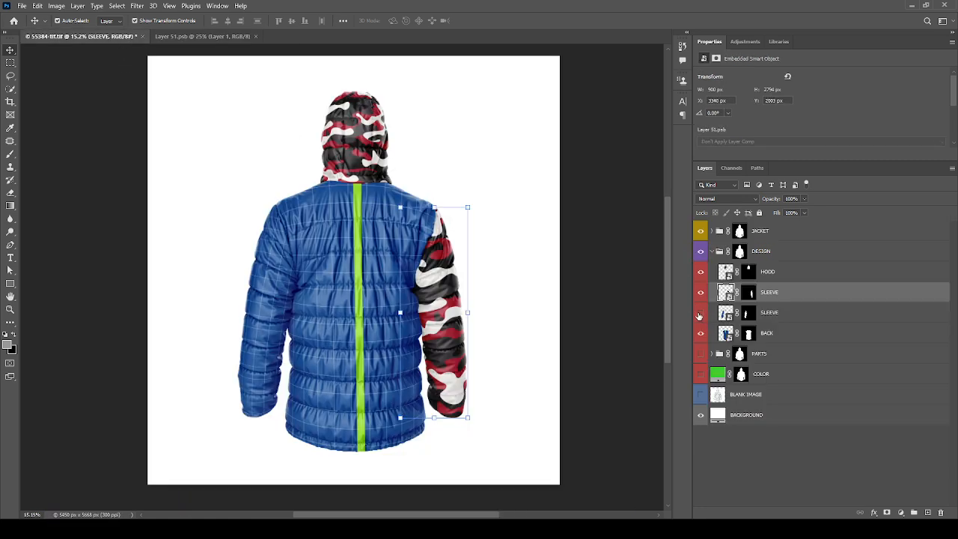
Step: Paste and position the camouflage pattern in the lower SLEEVE layer's smart object, then save it and return to the mockup
click(700, 312)
click(700, 312)
double_click(725, 312)
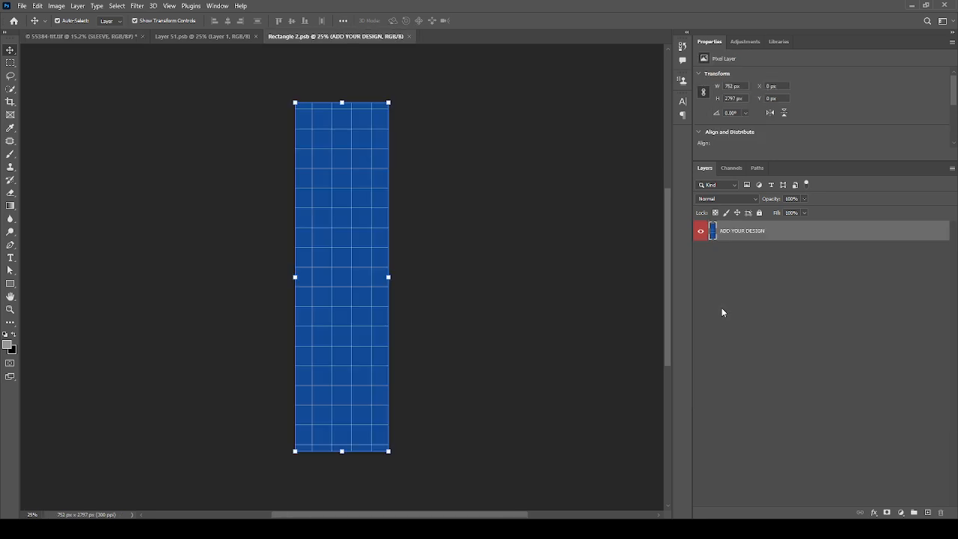
key(ctrl+v)
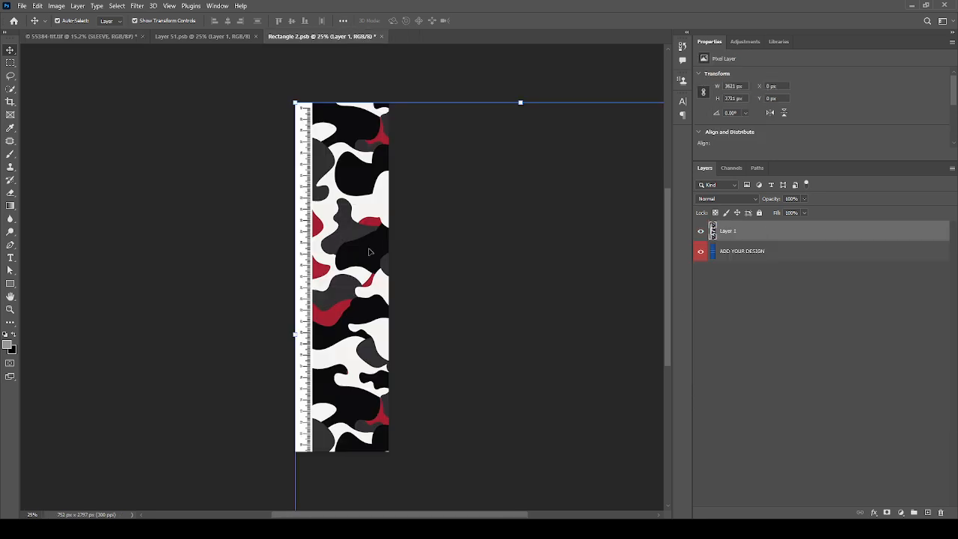
drag(368, 251, 233, 221)
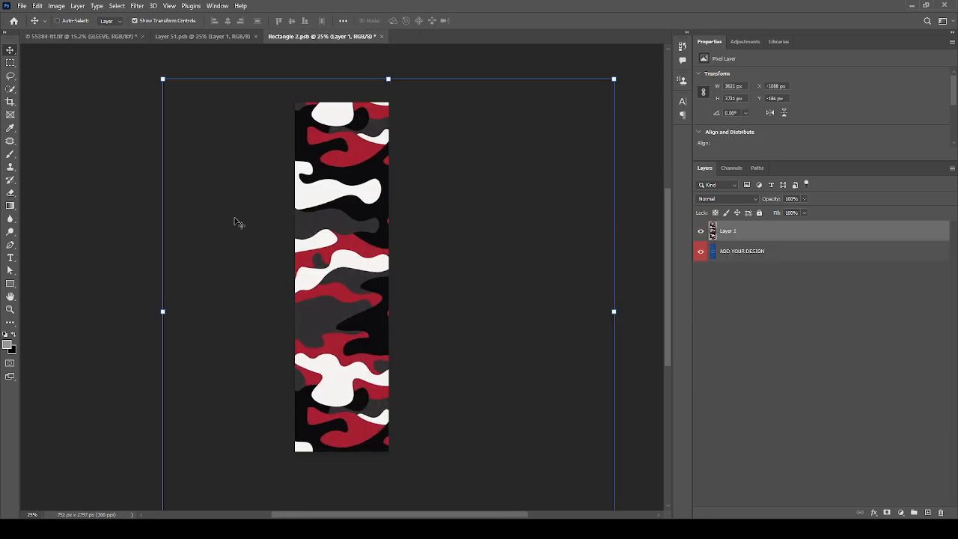
key(ctrl+s)
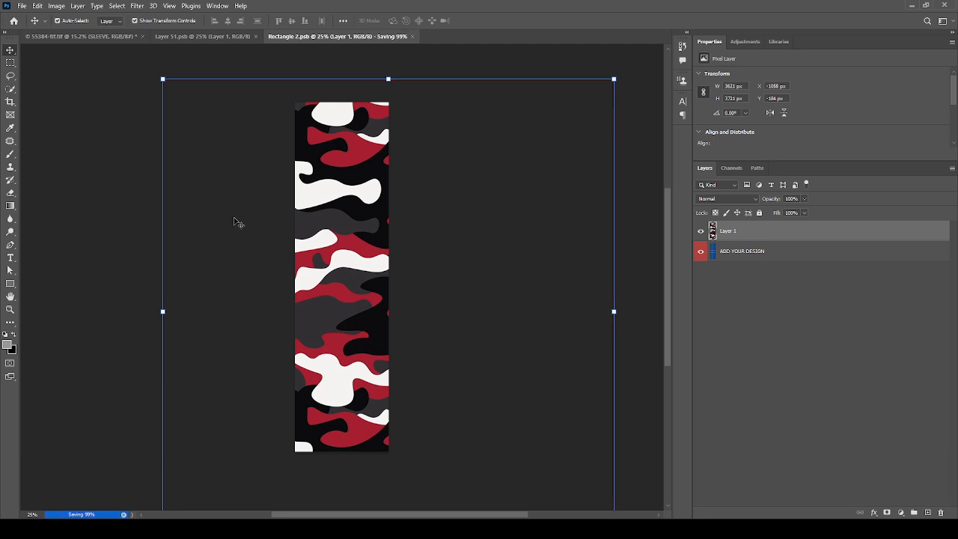
click(115, 36)
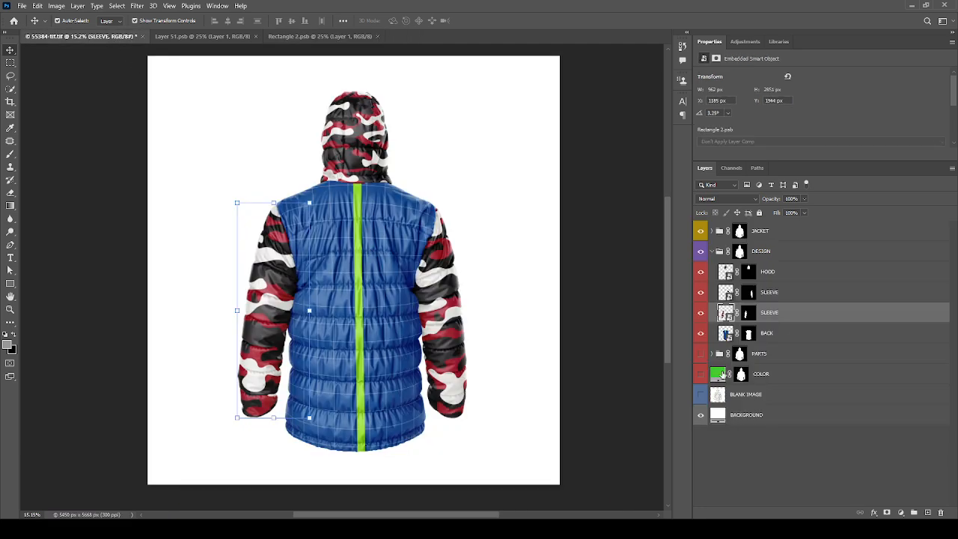
Step: Paste the camouflage pattern over the BACK layer's smart object canvas, then save it and return to the mockup
click(700, 333)
double_click(725, 332)
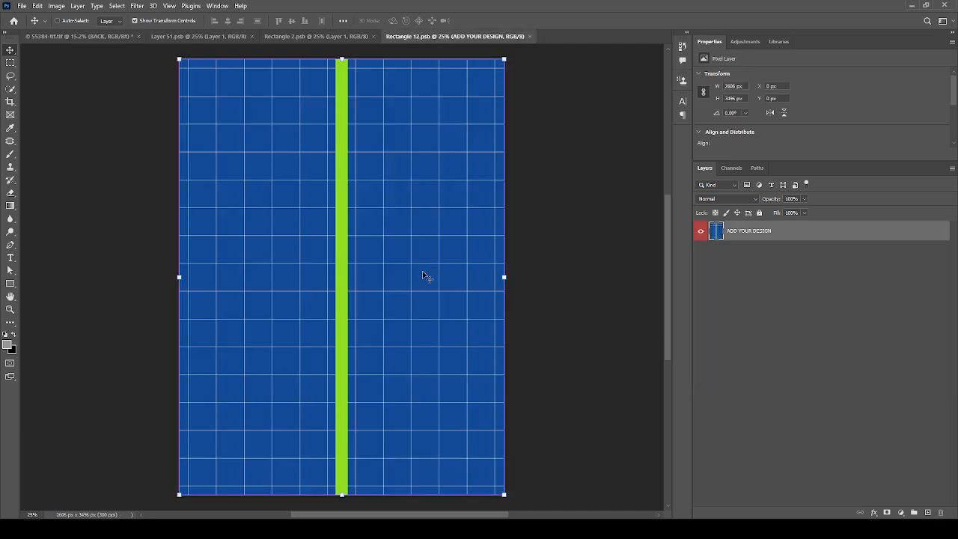
key(ctrl+v)
scroll(423, 275, down, 2)
drag(390, 264, 387, 264)
key(ctrl+s)
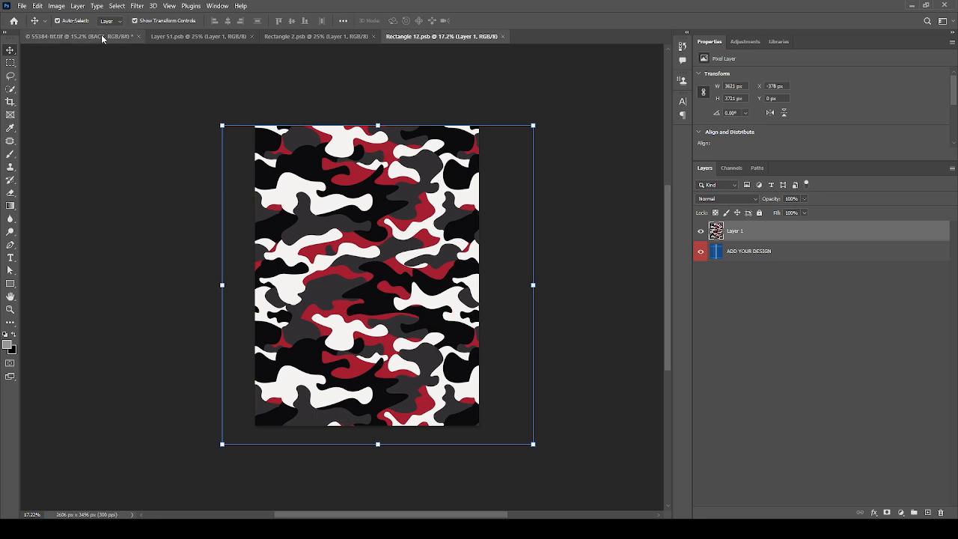
click(101, 35)
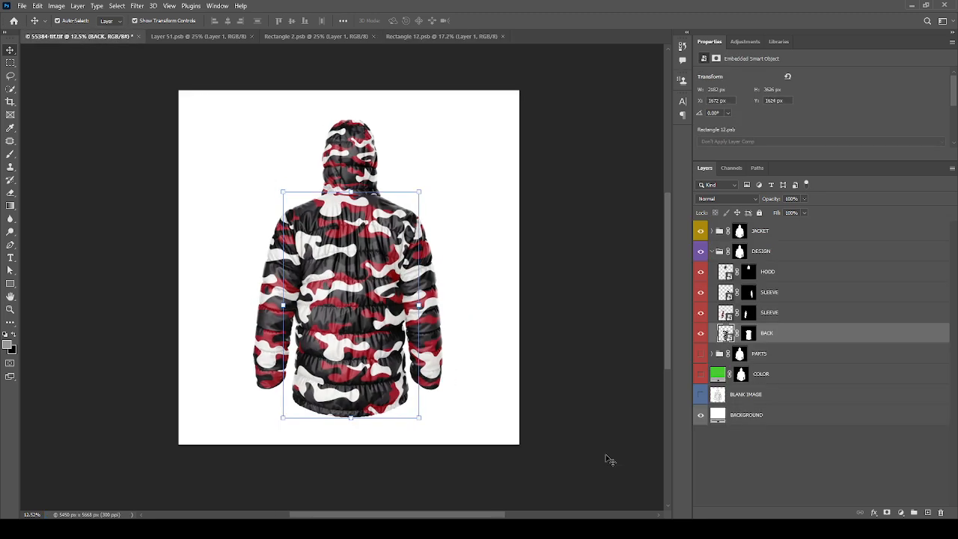
Step: Change the BACKGROUND fill layer to a light grey and go back to the Move tool
click(749, 454)
scroll(458, 372, up, 2)
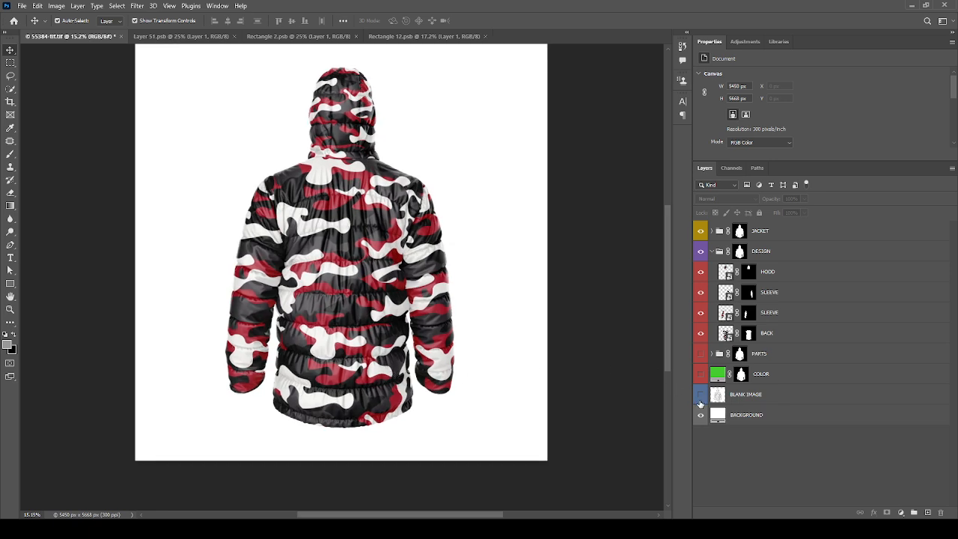
click(717, 415)
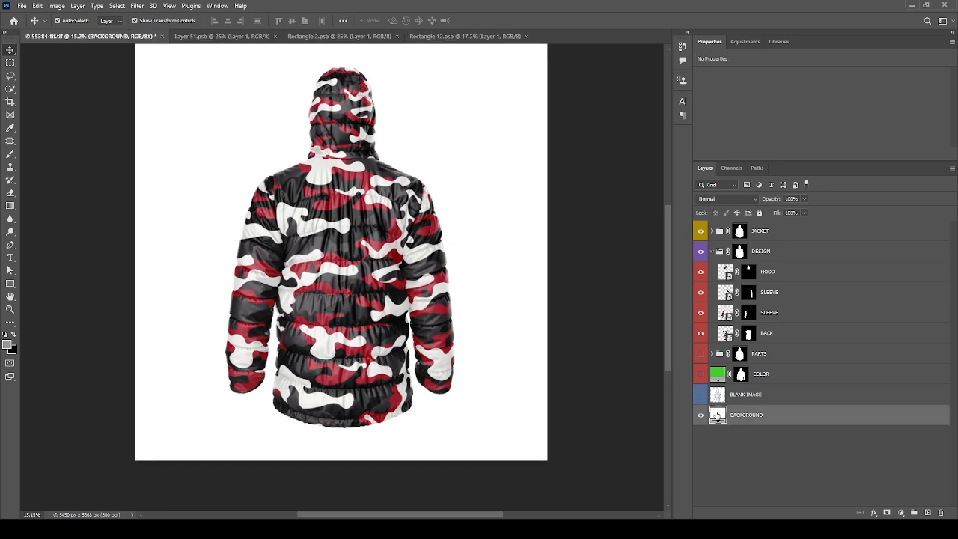
double_click(717, 415)
click(454, 148)
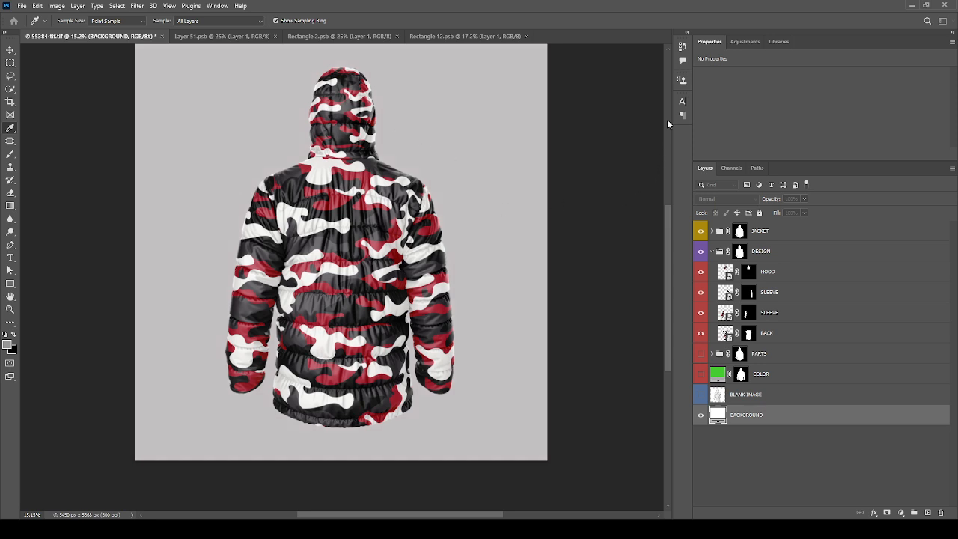
key(v)
Step: Select an ellipse about 1773 × 407 px just below the jacket's hem and add a new layer above BACKGROUND
scroll(325, 397, up, 5)
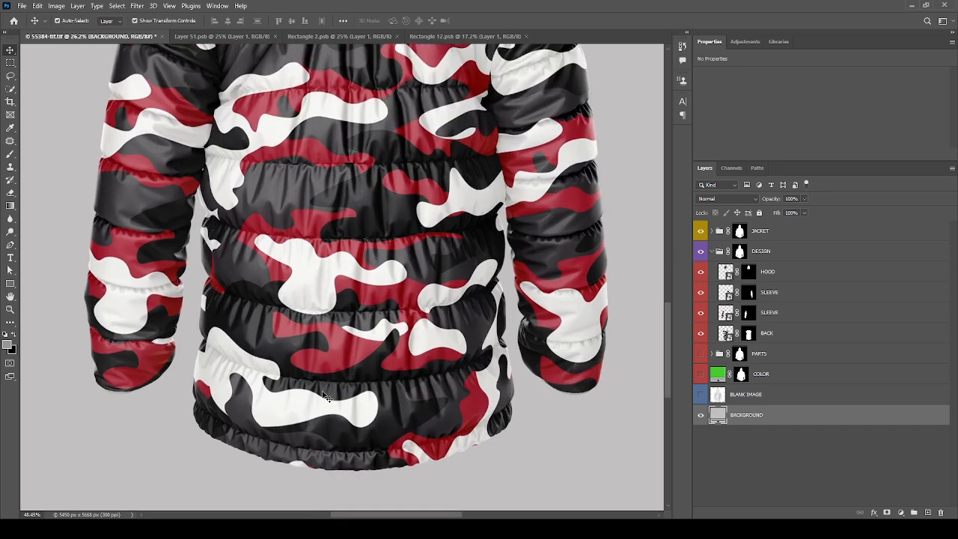
scroll(360, 371, up, 2)
scroll(370, 307, down, 6)
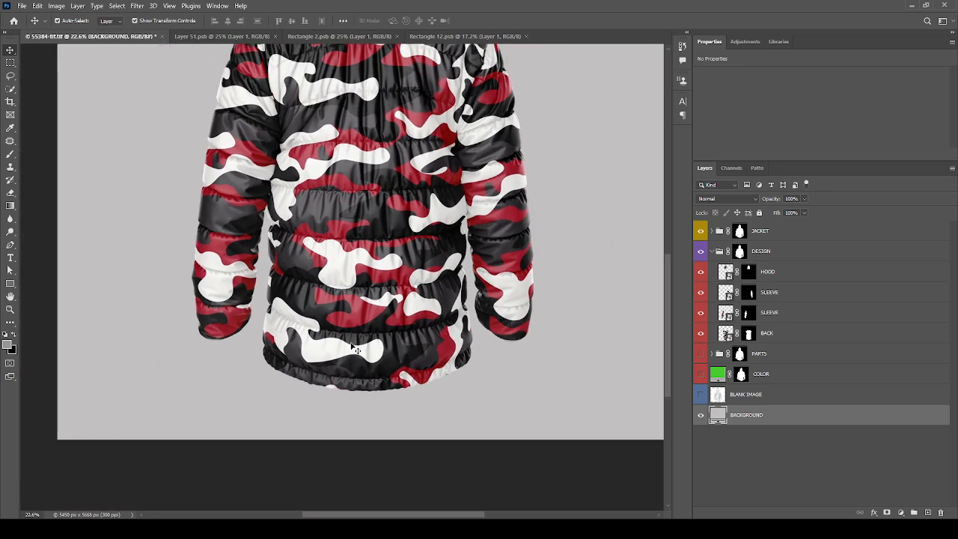
scroll(325, 401, down, 2)
key(m)
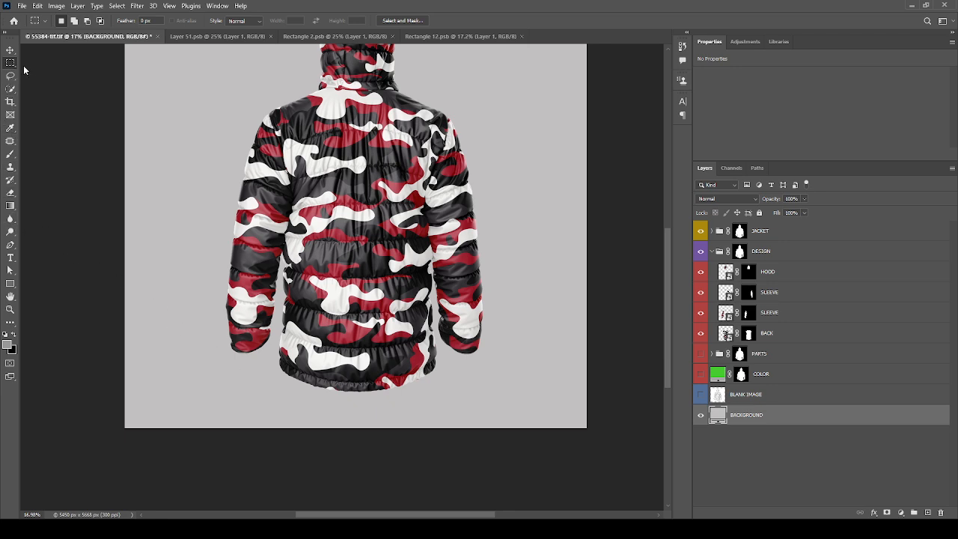
key(shift+m)
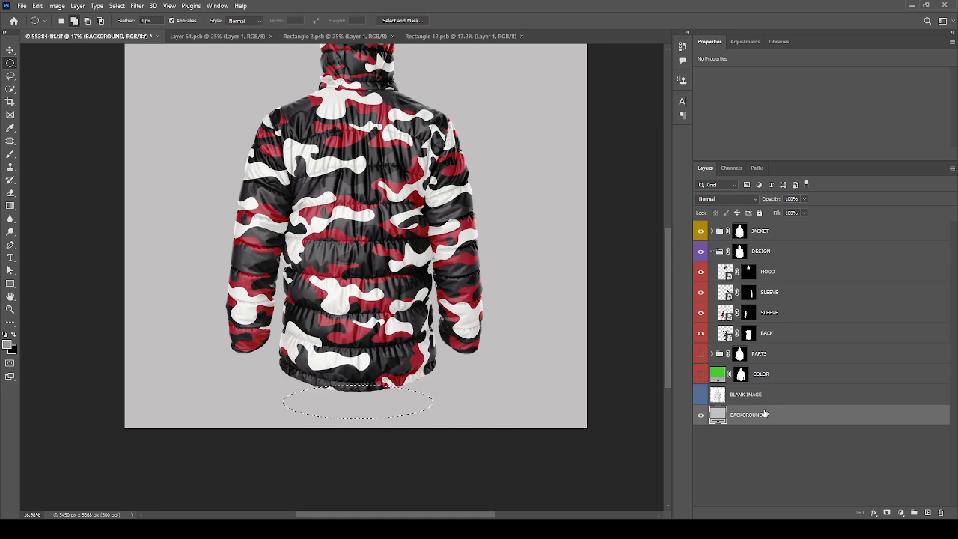
click(928, 512)
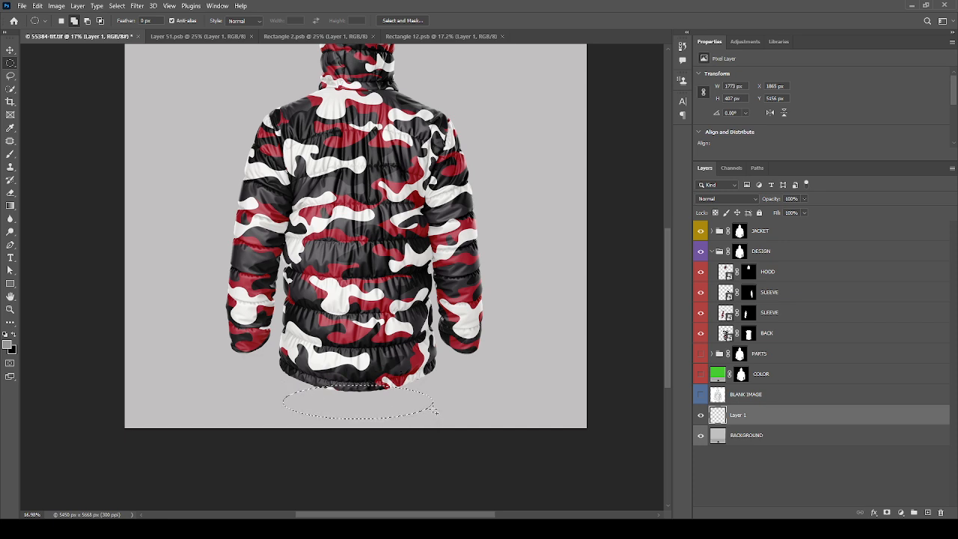
Step: Try filling the elliptical selection below the hem with a black solid colour fill layer
click(896, 334)
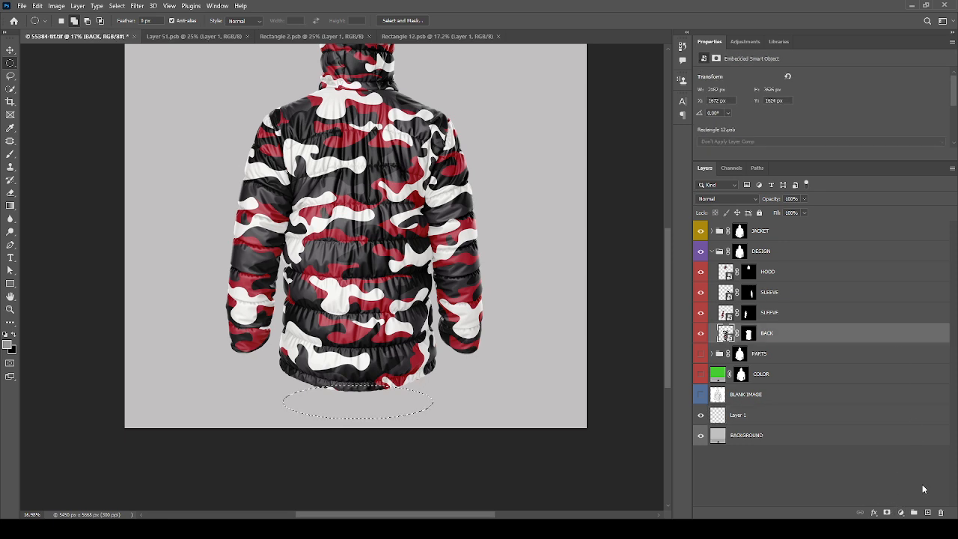
click(779, 414)
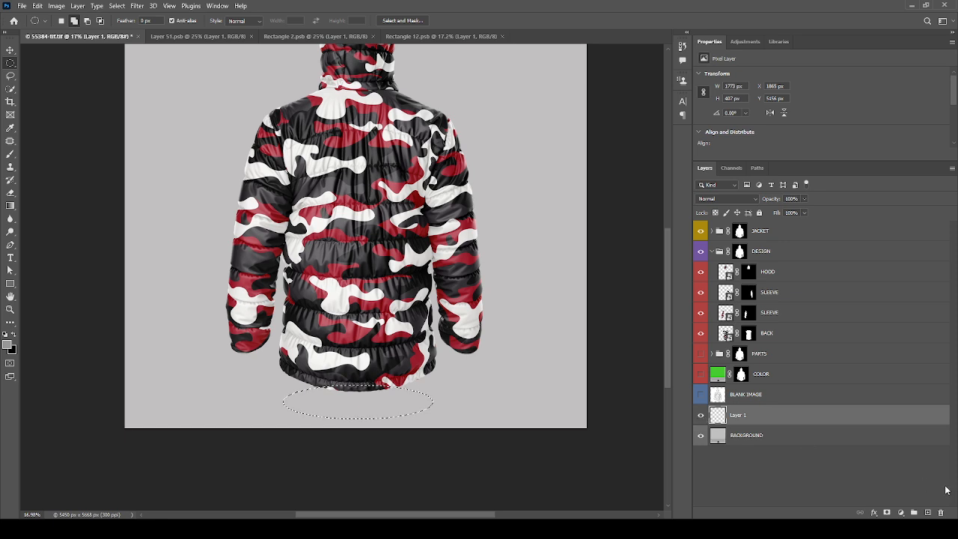
click(903, 339)
drag(528, 180, 582, 295)
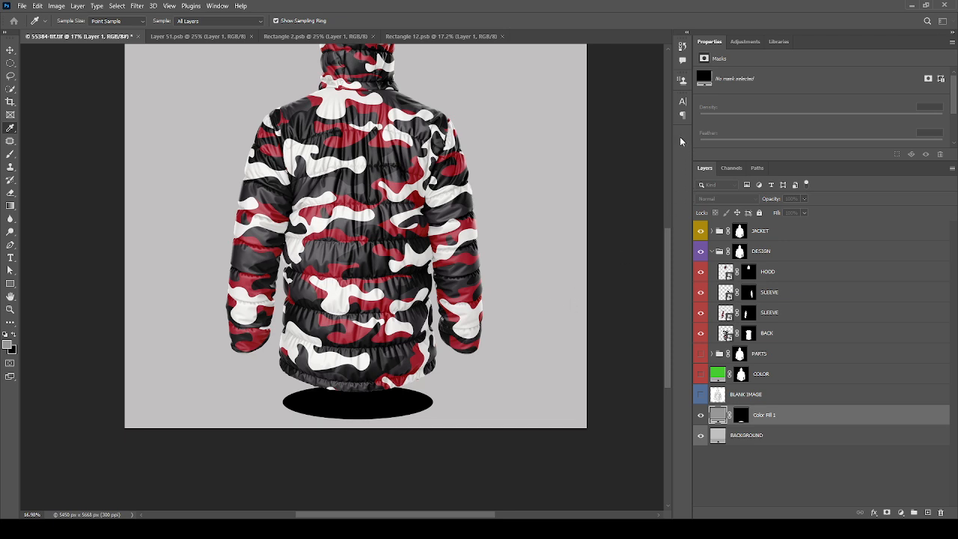
click(548, 209)
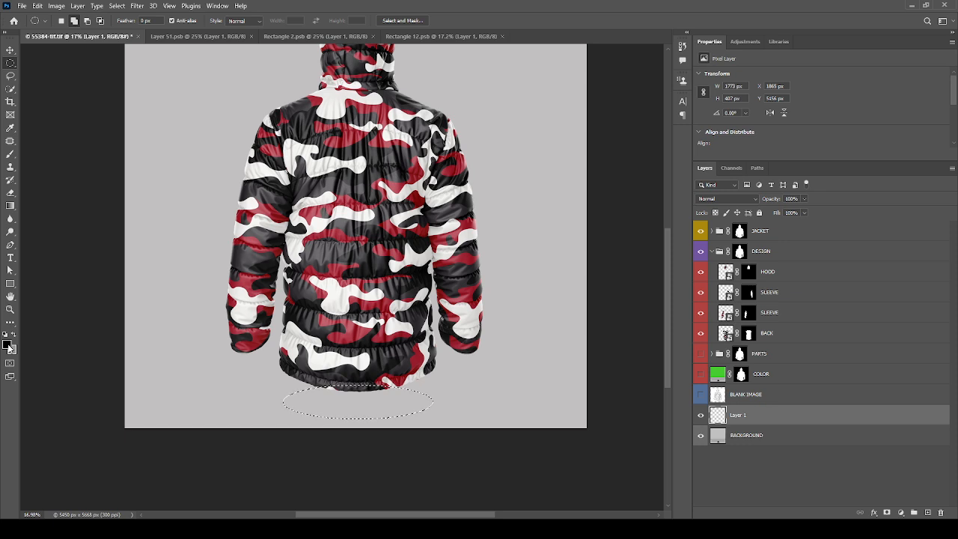
Step: Fill the ellipse on Layer 1 with black and blur it into a soft shadow beneath the jacket
key(x)
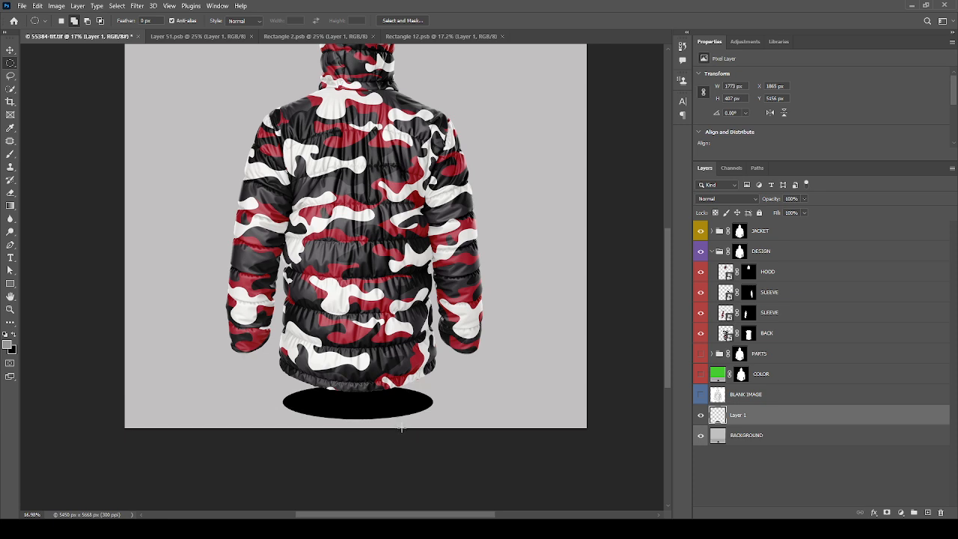
click(700, 416)
click(701, 415)
click(294, 172)
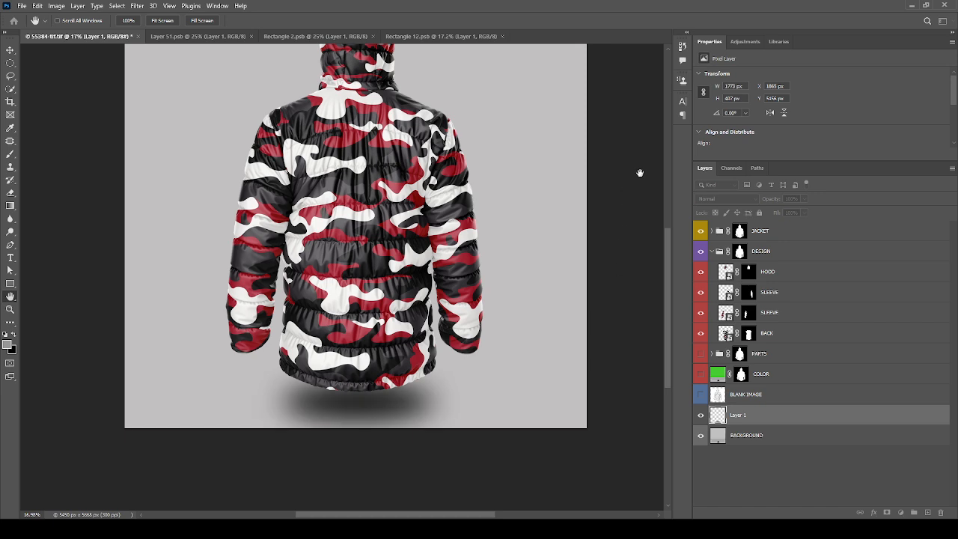
key(m)
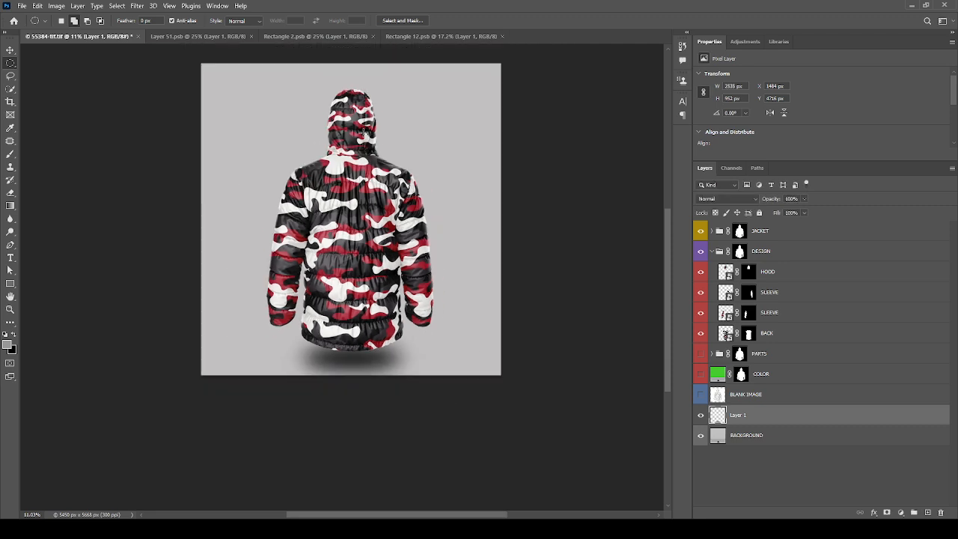
Step: Examine the finished camouflage jacket, checking the hood fabric up close and the whole mockup with its shadow
scroll(361, 129, up, 2)
scroll(362, 129, up, 4)
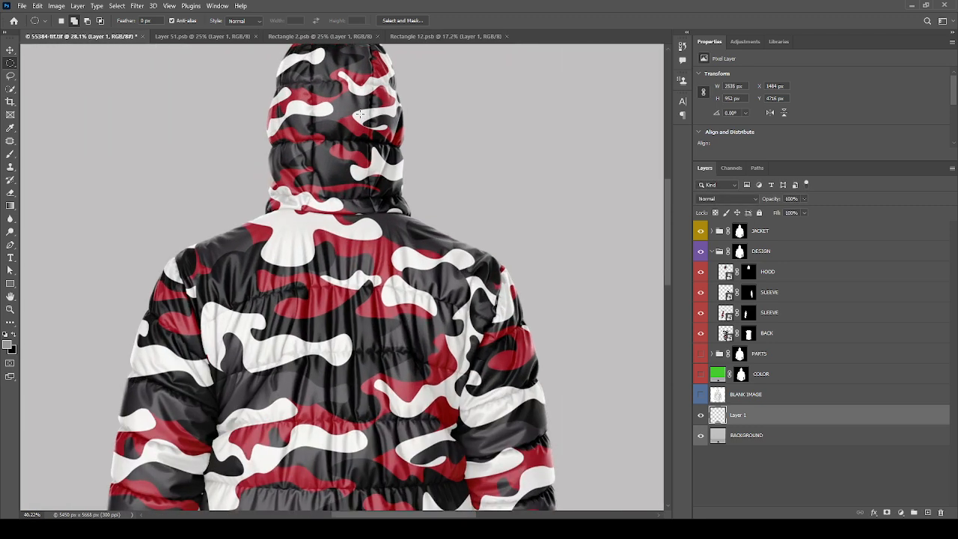
scroll(359, 113, up, 1)
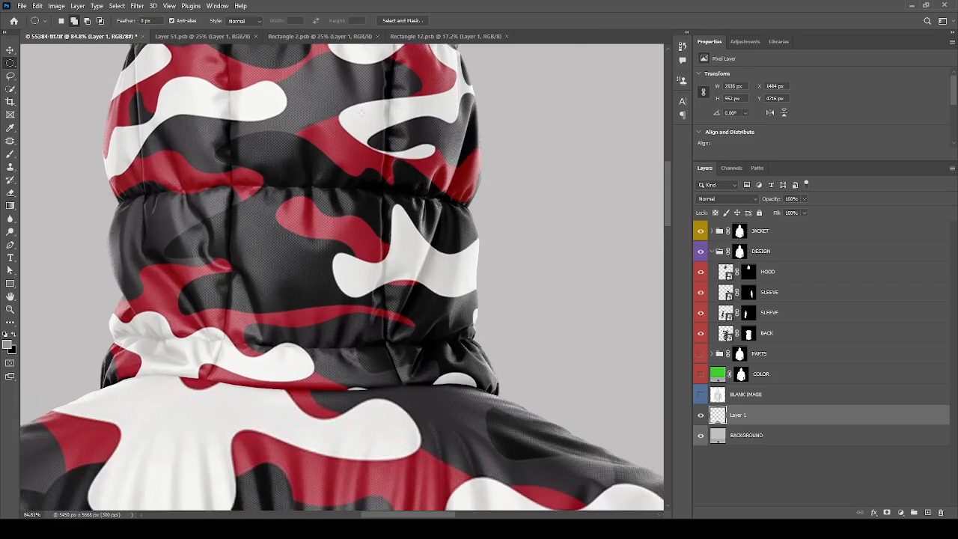
scroll(362, 112, down, 5)
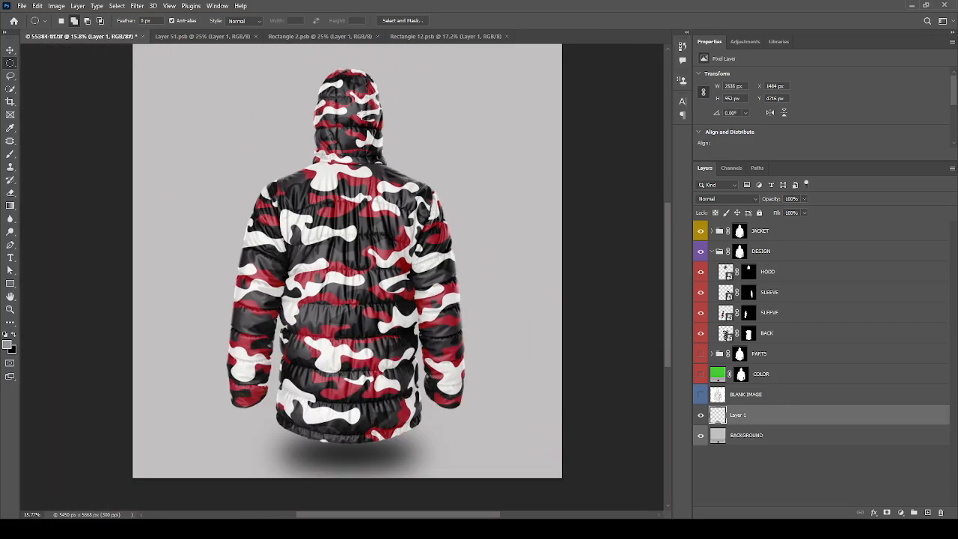
scroll(404, 247, down, 1)
scroll(396, 210, up, 1)
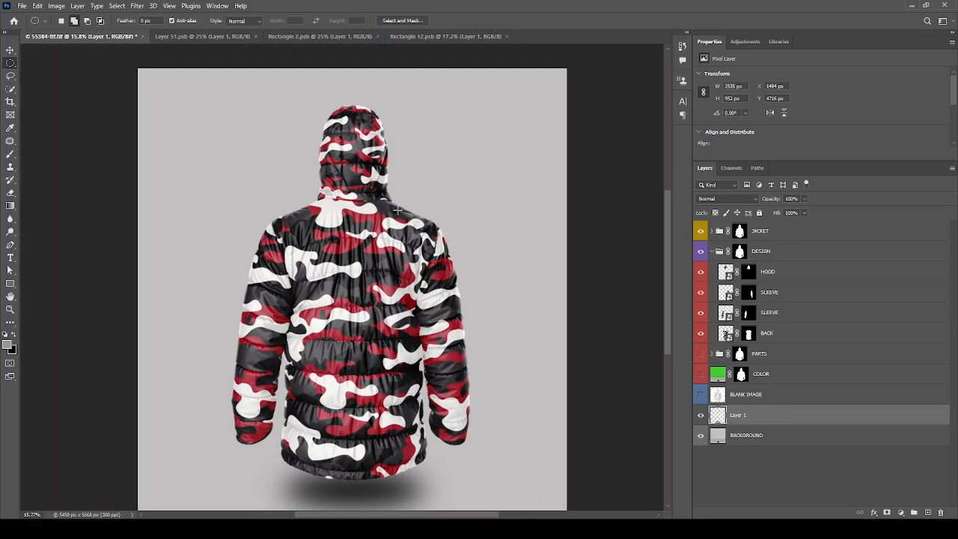
scroll(396, 211, down, 1)
scroll(397, 212, up, 1)
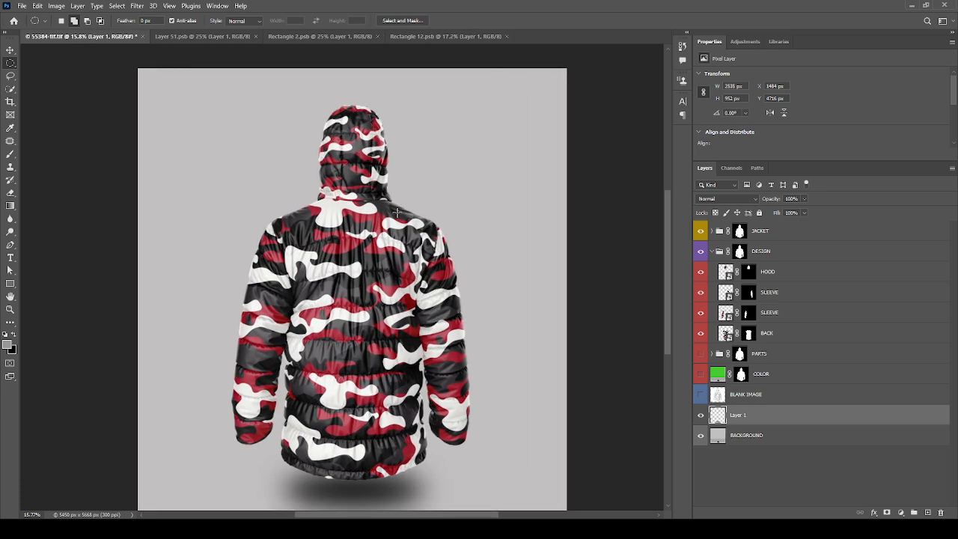